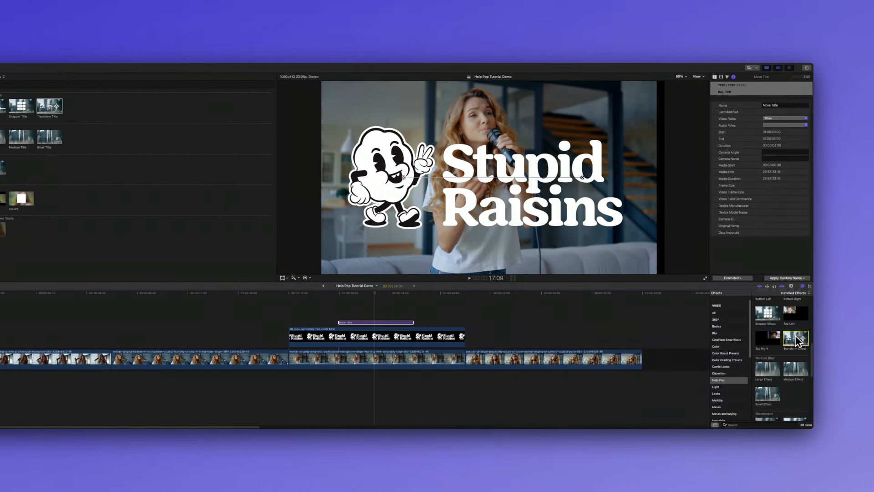
- Extend the end of the Move Title above the logo clip to a duration of about 3:13 and play the selected title
left_click_drag(797, 342, 374, 322)
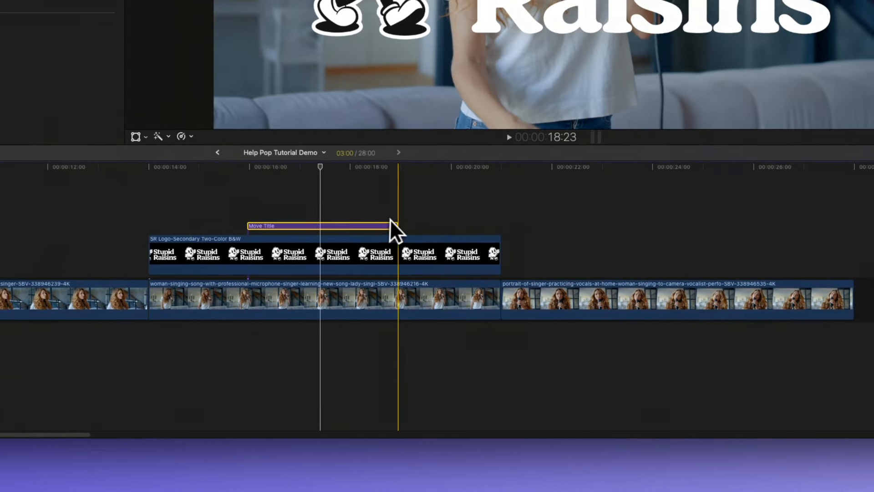
left_click_drag(394, 222, 424, 228)
left_click(318, 203)
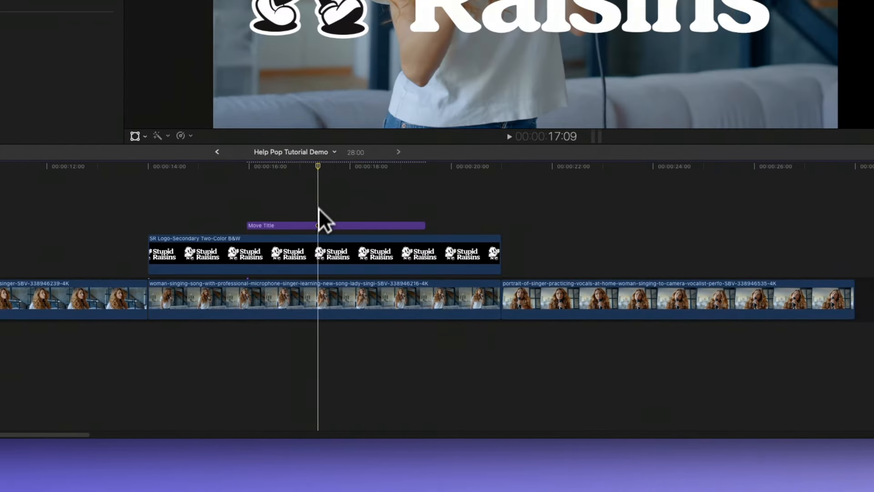
left_click(318, 225)
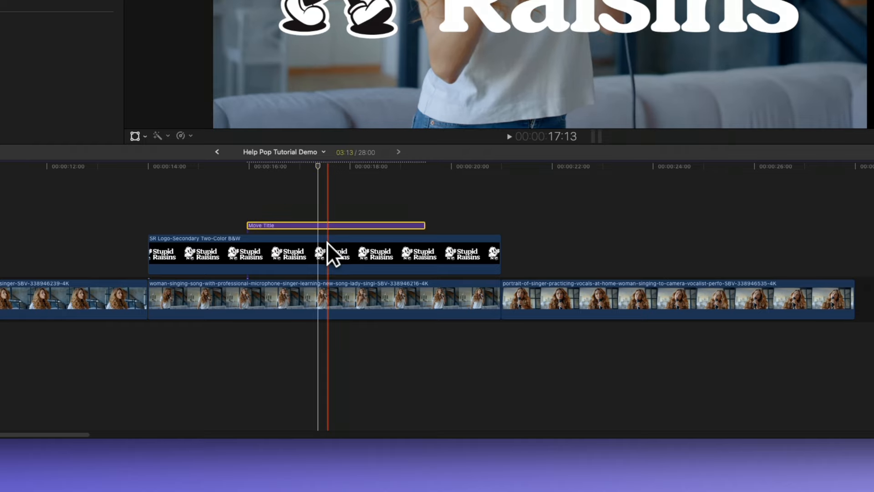
key("/")
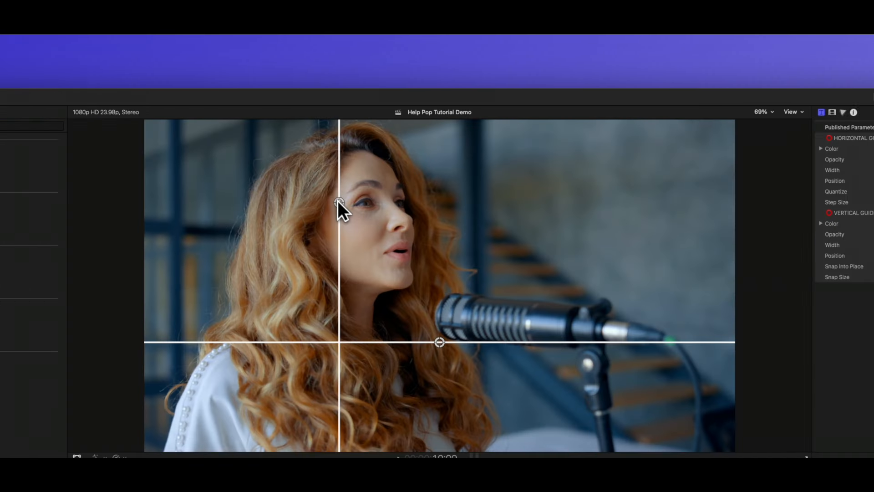
- Move the vertical guide to a position of about 0.27 and the horizontal guide to about 0.5 over the singer
left_click_drag(339, 202, 305, 203)
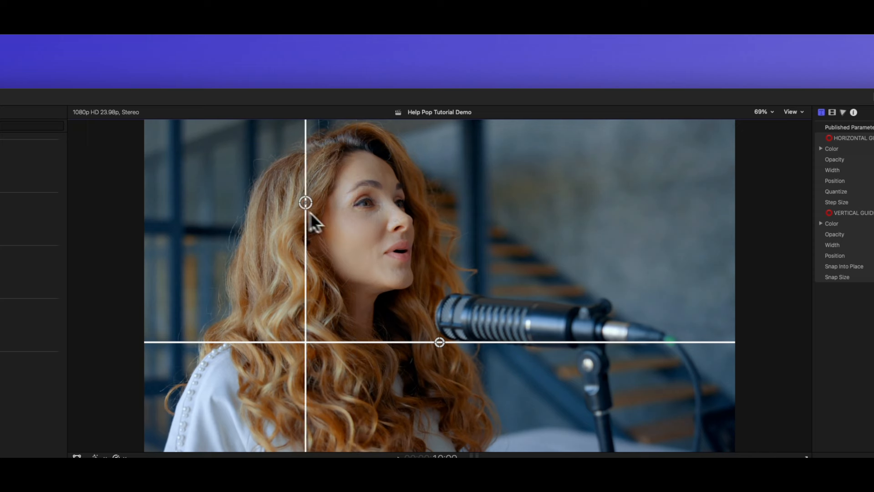
left_click_drag(439, 342, 440, 282)
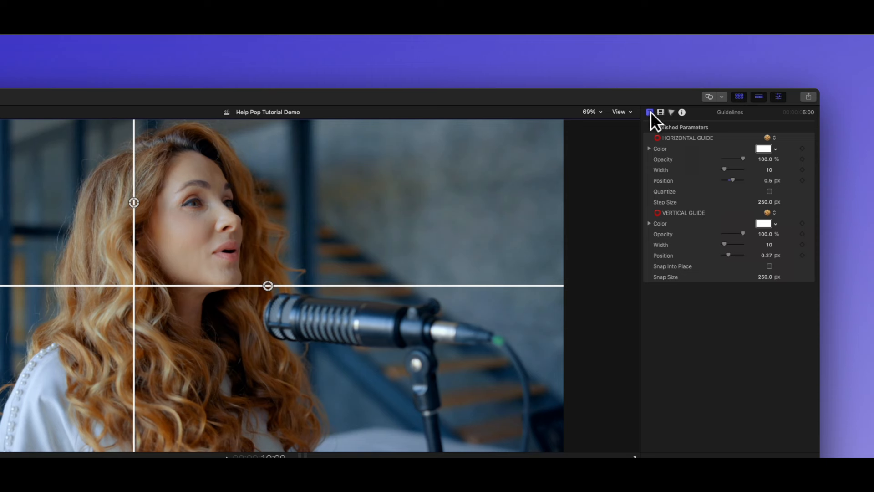
- Show the Guidelines title's parameters and give the horizontal guide a blue color and a width of 45
left_click(779, 97)
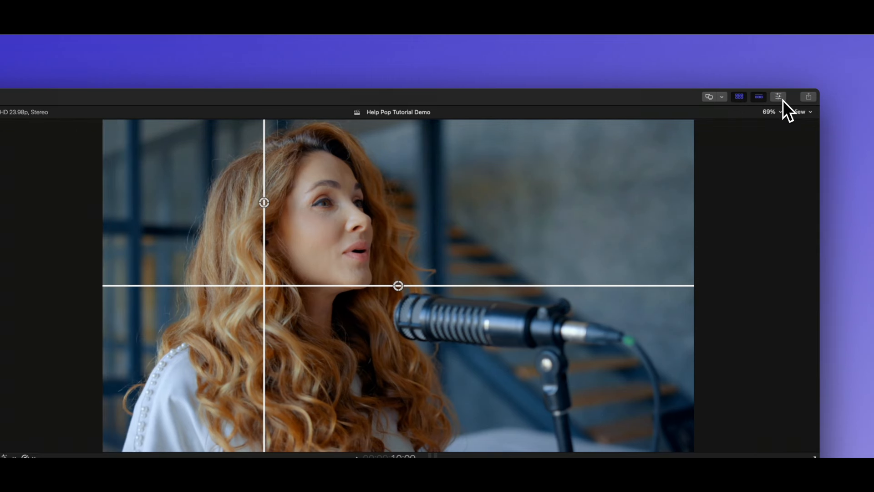
left_click(781, 98)
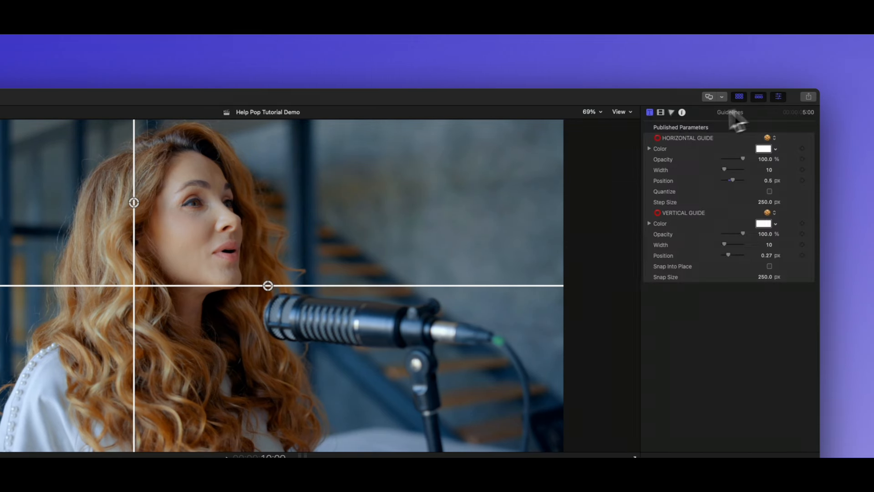
left_click(649, 113)
left_click(765, 148)
left_click(744, 147)
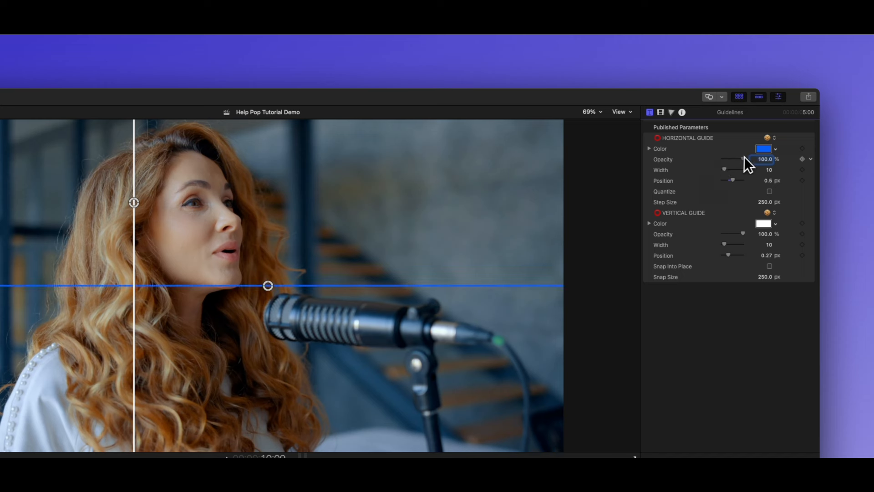
left_click_drag(725, 168, 732, 178)
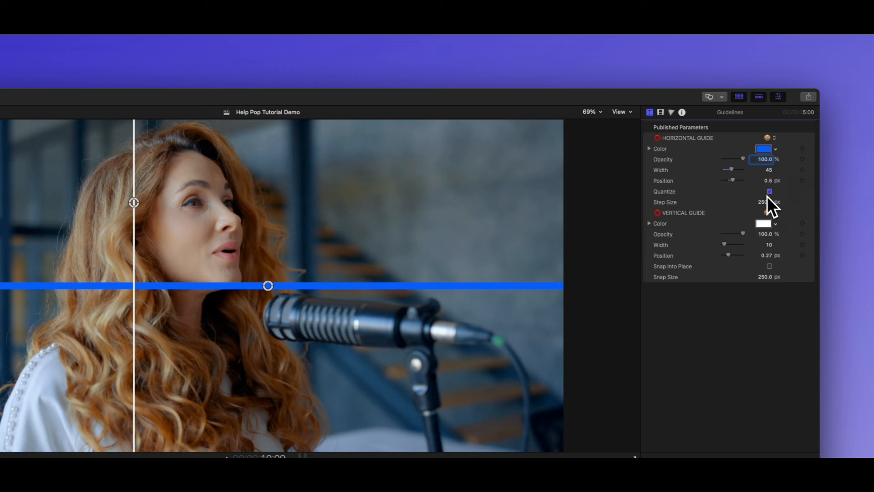
- Move the horizontal guide down with Quantize enabled, and again with Quantize disabled
left_click(760, 202)
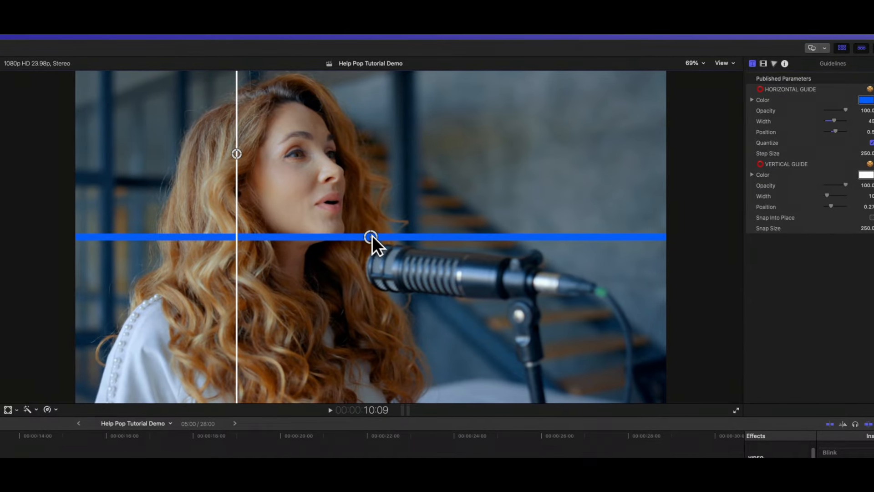
left_click_drag(371, 236, 374, 274)
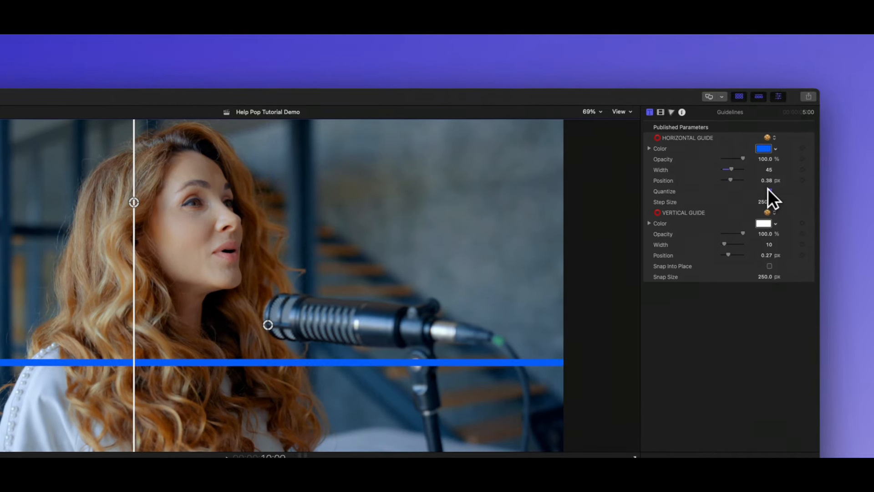
left_click(769, 191)
left_click_drag(269, 324, 268, 403)
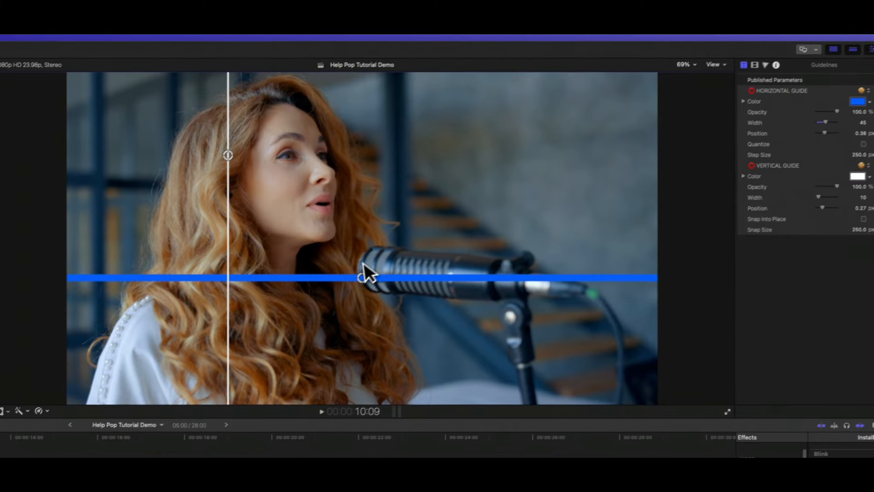
- Place the Transform Title over the karaoke clip and trim it to a 7:00 duration ending with that clip
left_click_drag(376, 350, 438, 331)
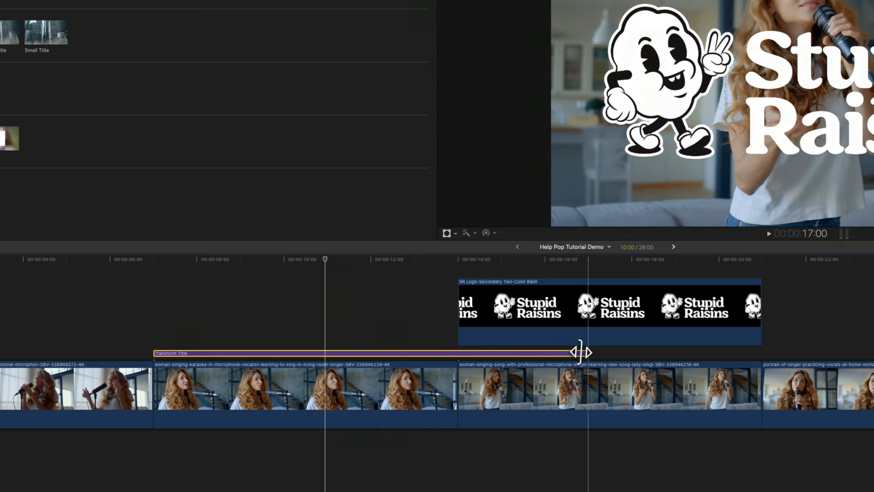
left_click(587, 354)
left_click_drag(586, 355, 456, 354)
left_click(329, 352)
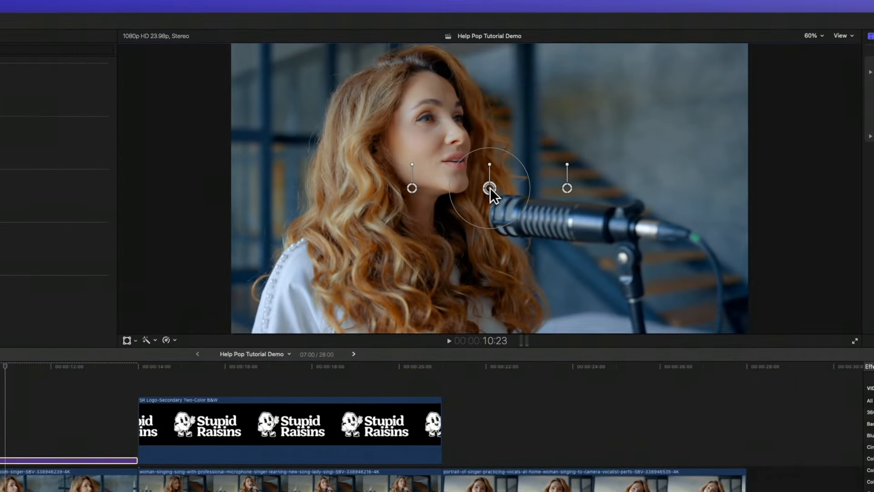
- Shrink the footage to a scale of about 191 with the viewer controls, and try moving and Z-rotating it, undoing both
left_click_drag(593, 153, 563, 156)
left_click_drag(462, 191, 490, 214)
key("super+z")
mouse_move(488, 164)
left_mouse_down()
mouse_move(475, 179)
mouse_move(497, 167)
left_mouse_up()
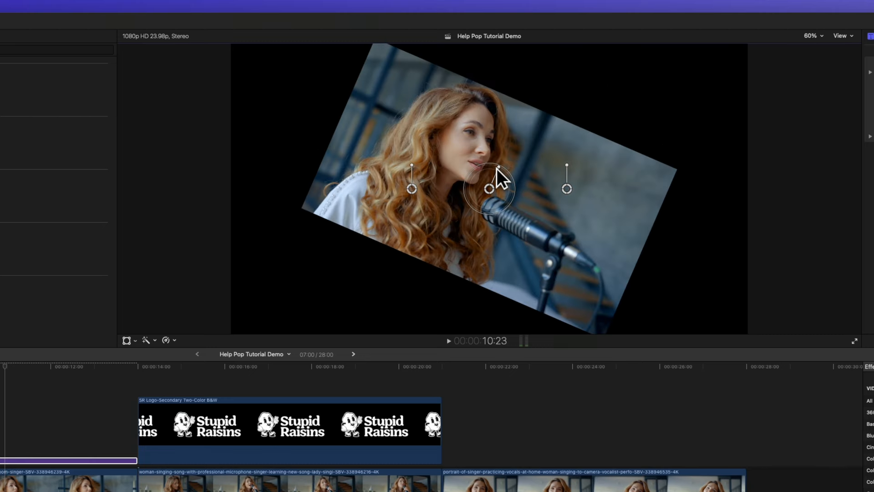
key("super+z")
- Tilt the footage about the X and Y axes, shift its anchor to about -70.4 px in X, and rotate it around that anchor
mouse_move(566, 171)
left_mouse_down()
mouse_move(546, 175)
mouse_move(576, 168)
left_mouse_up()
mouse_move(412, 164)
left_mouse_down()
mouse_move(394, 164)
mouse_move(419, 166)
left_mouse_up()
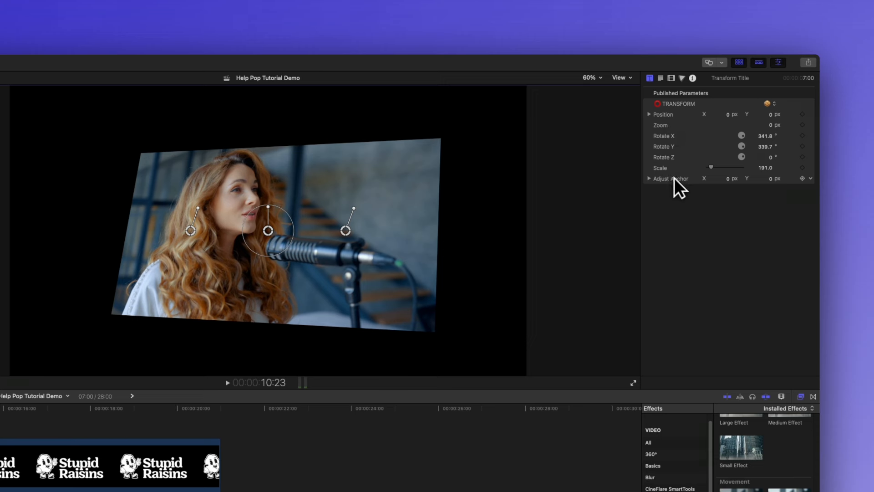
left_click_drag(728, 180, 728, 181)
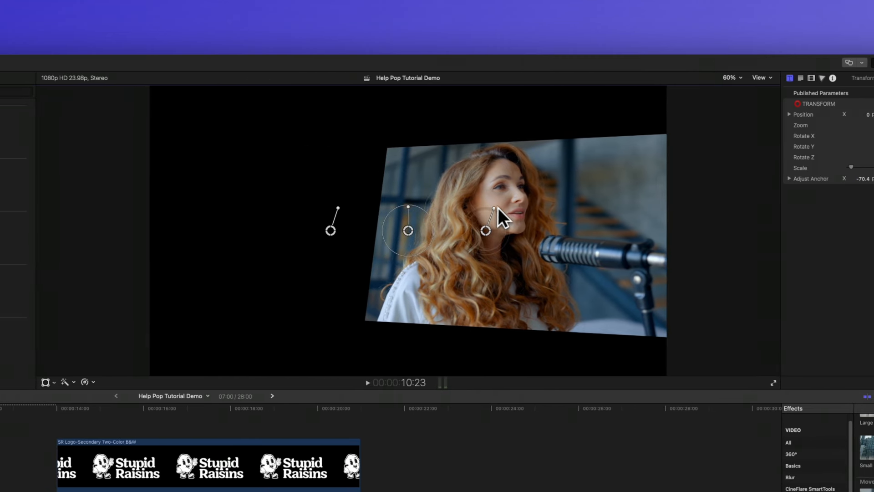
left_click_drag(487, 204, 513, 215)
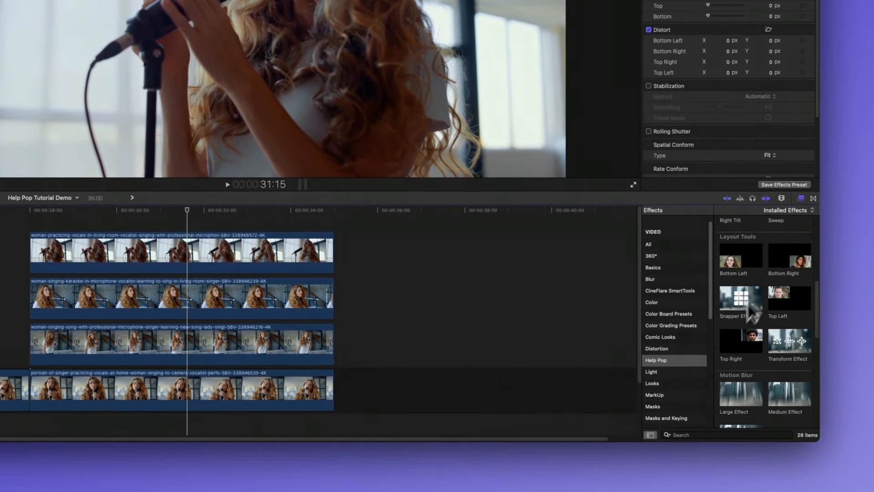
- Arrange the four stacked clips with the Help Pop corner layout effects, and enlarge and lower the Top Right footage to frame the face
left_click(693, 359)
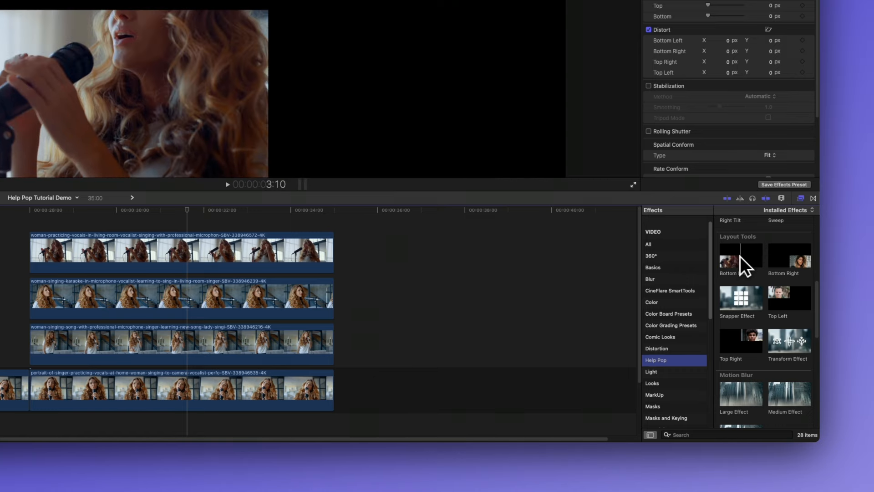
left_click_drag(739, 256, 188, 218)
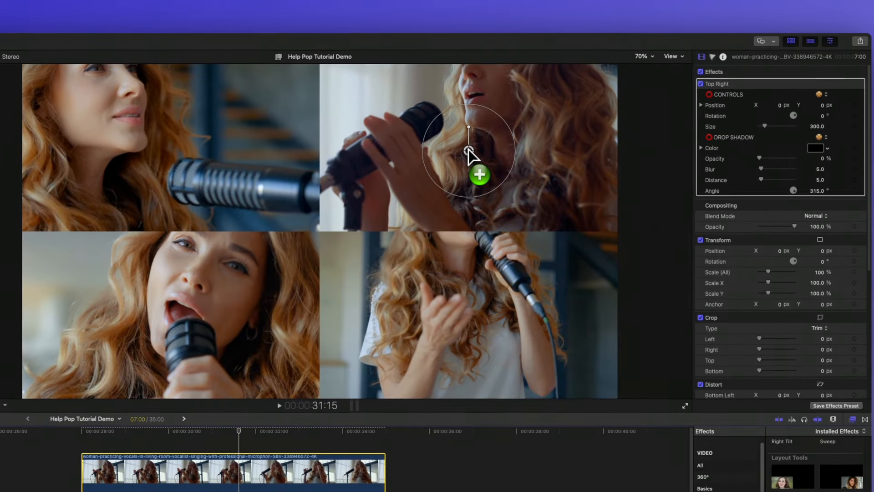
left_click_drag(515, 168, 532, 164)
left_click_drag(467, 152, 460, 219)
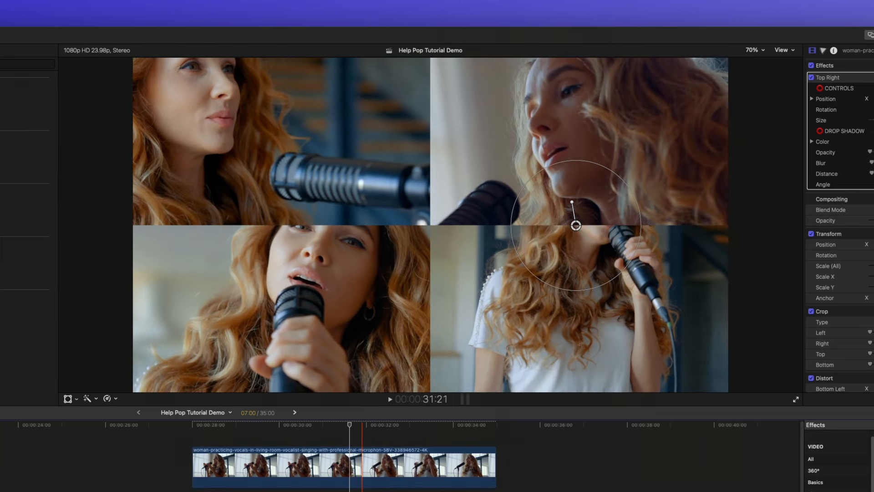
- Enlarge the Bottom Right footage and shift it down until the singer's face fills the quadrant
left_click(558, 286)
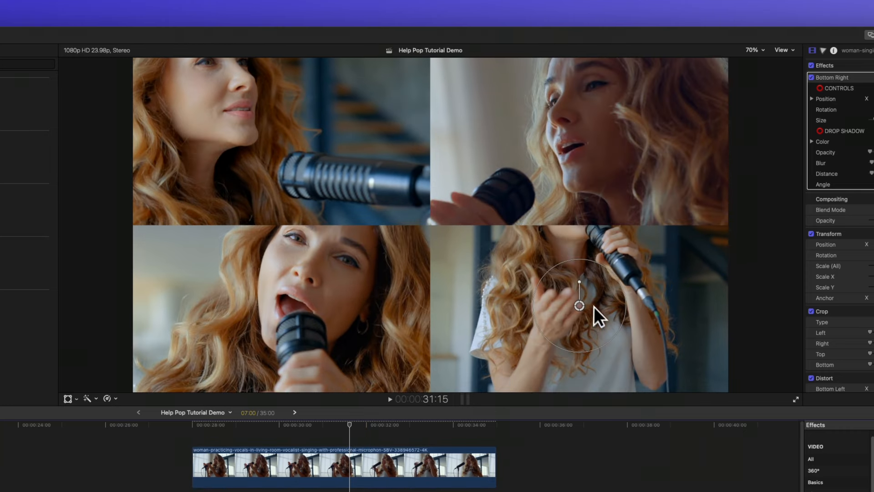
left_click_drag(622, 314, 658, 308)
left_click_drag(579, 305, 585, 462)
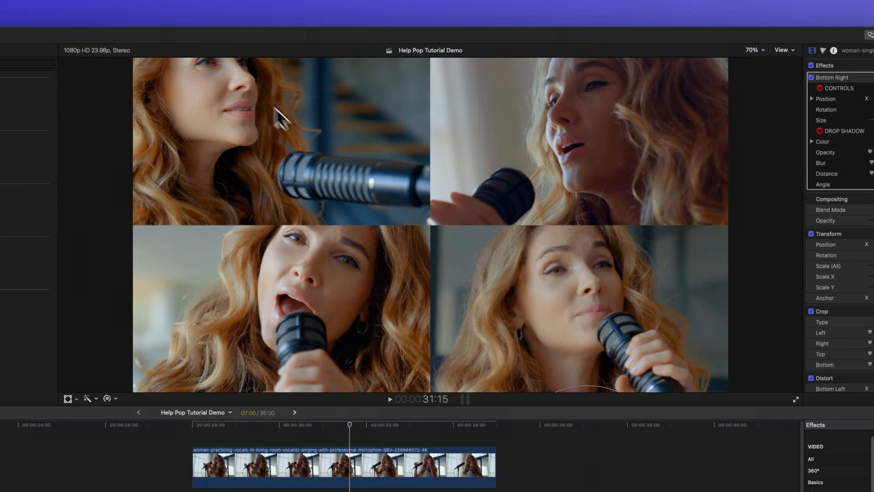
- Shift the Top Left footage right and down to frame the singer's face, and play the split-screen layout
left_click(279, 136)
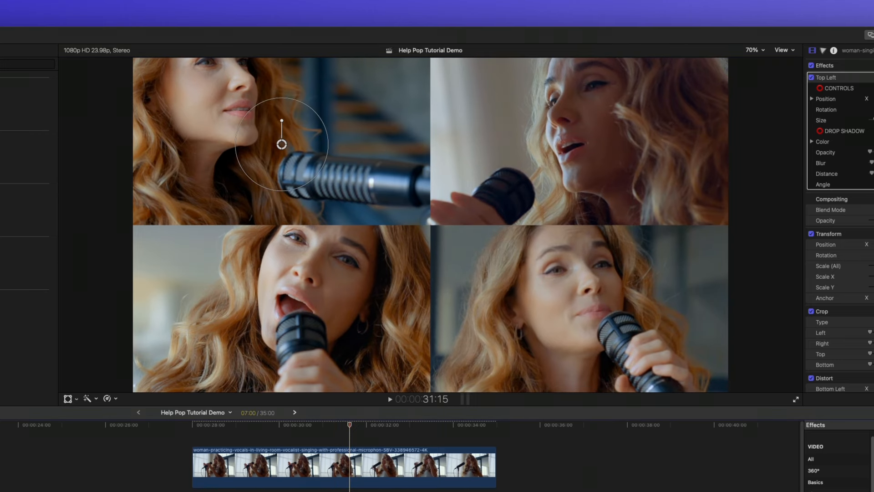
left_click_drag(284, 144, 343, 182)
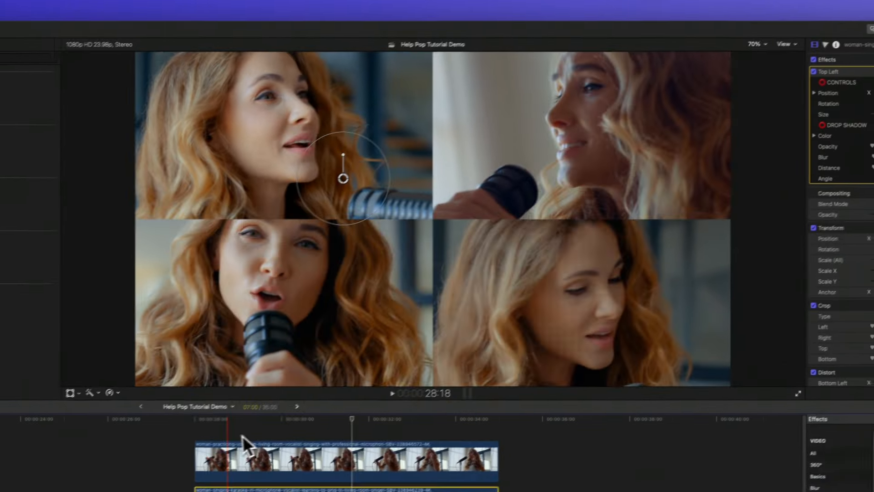
key("space")
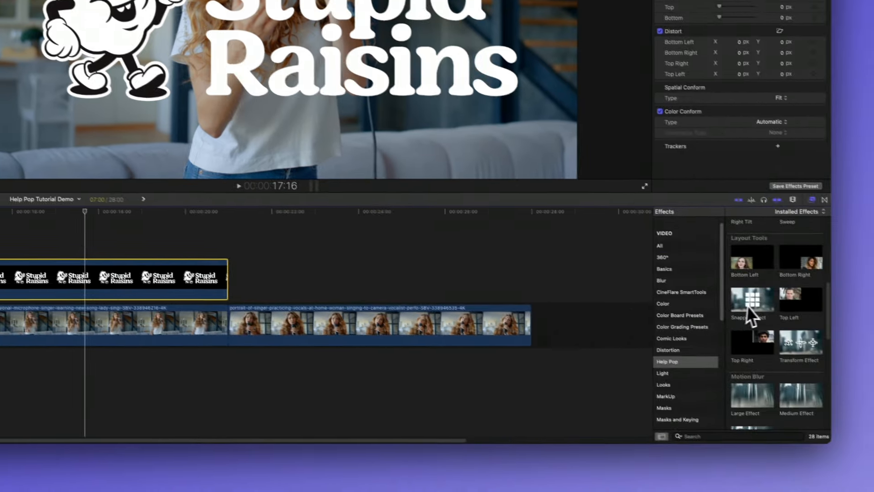
- Apply the Snapper Effect to the SR Logo clip and enlarge the logo to a size of about 488.8
left_click_drag(873, 343, 476, 186)
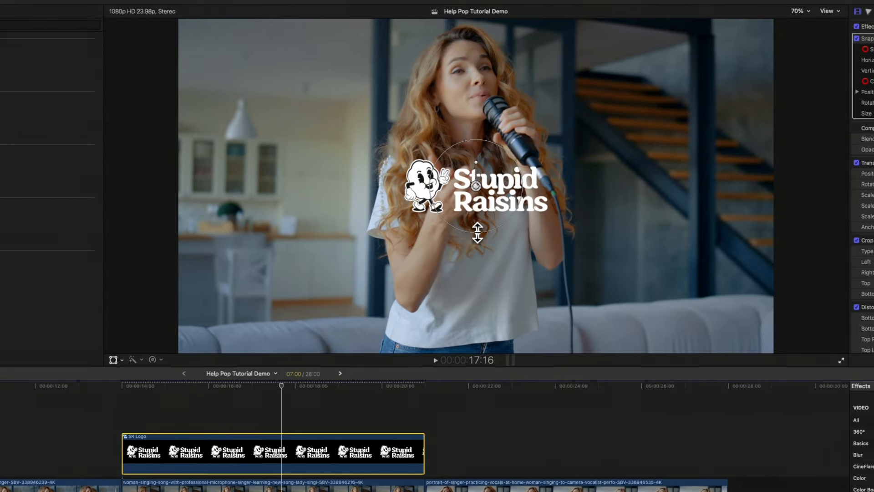
left_click_drag(477, 233, 494, 253)
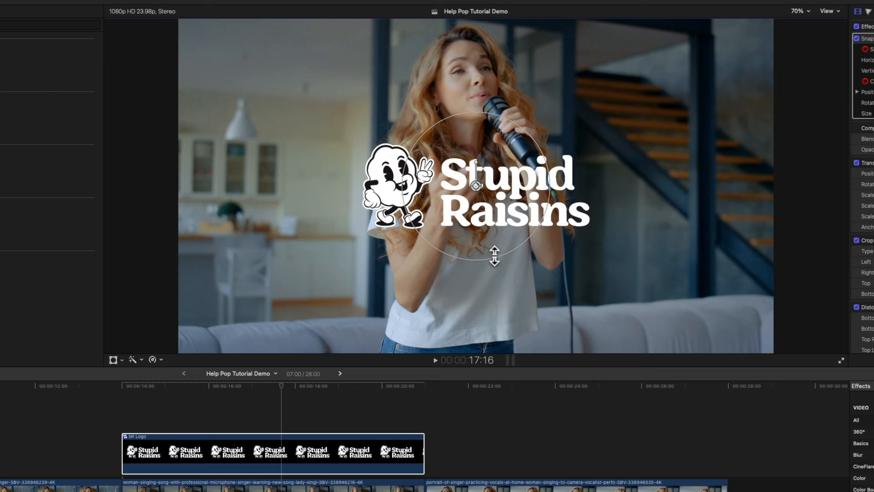
mouse_move(475, 164)
left_mouse_down()
mouse_move(468, 162)
mouse_move(471, 171)
left_mouse_up()
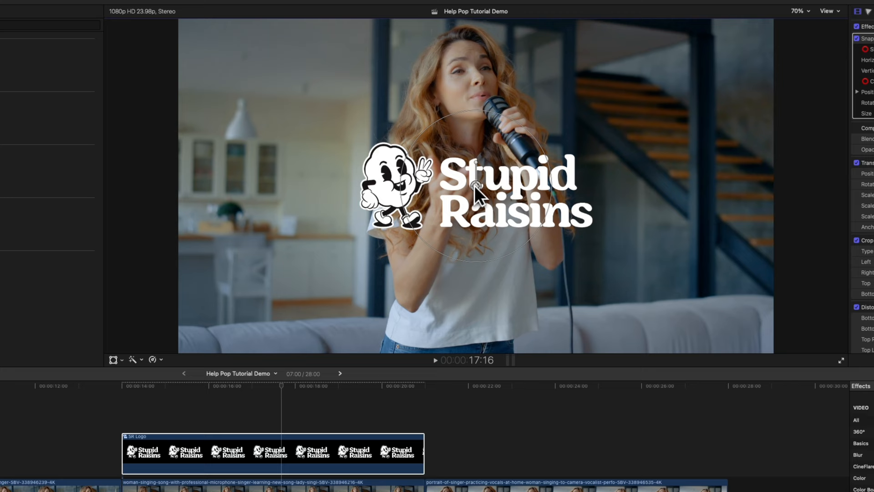
- Snap the logo to the frame's upper-left area, and on to the lower right at about X 0.42, Y -0.04
left_click_drag(475, 184, 372, 109)
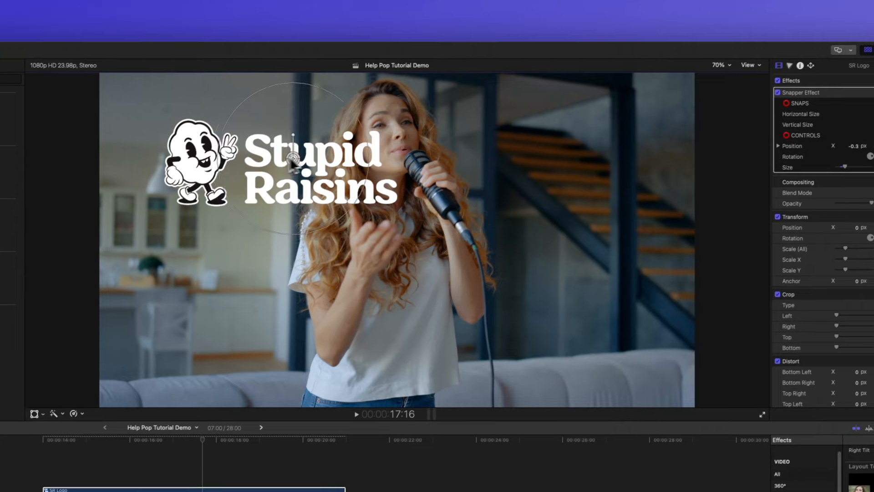
left_click_drag(293, 159, 534, 253)
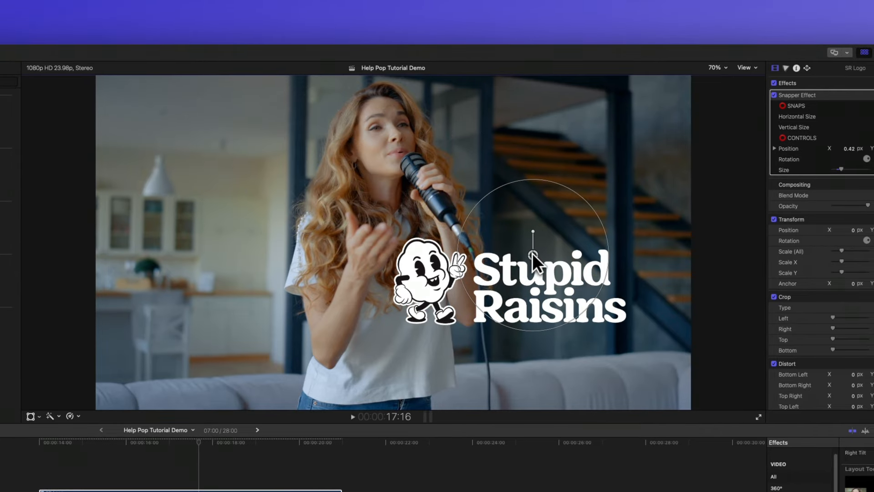
- Set the Snapper Effect's horizontal and vertical snap sizes to 500 px each
left_click(724, 102)
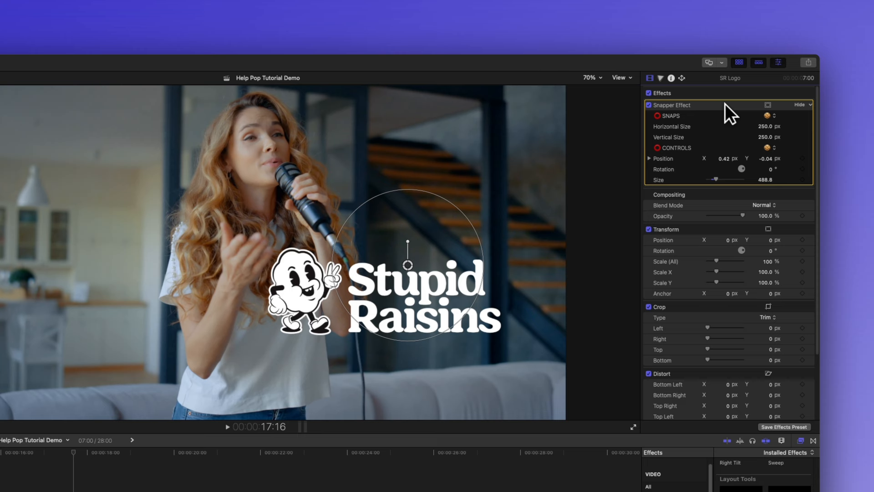
left_click(767, 127)
type("500")
key("Tab")
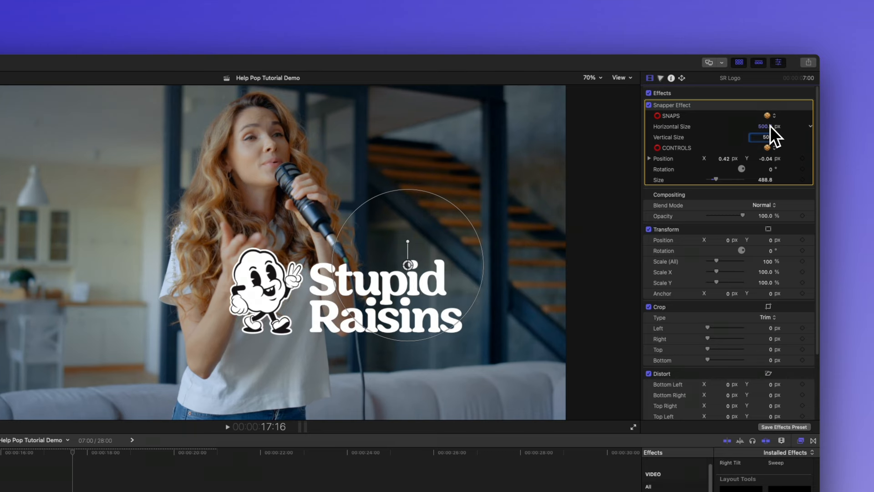
type("500")
key("Return")
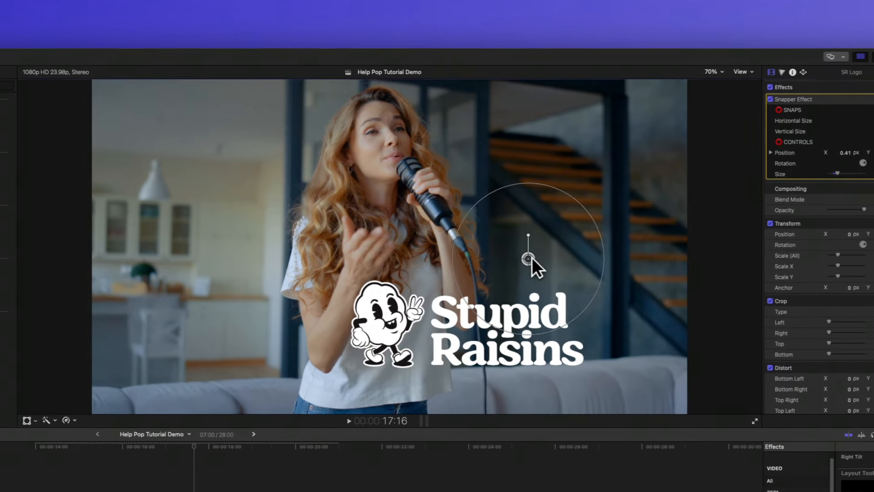
- Snap the logo toward the upper-left area of the frame using the larger snap sizes
left_click_drag(532, 258, 297, 156)
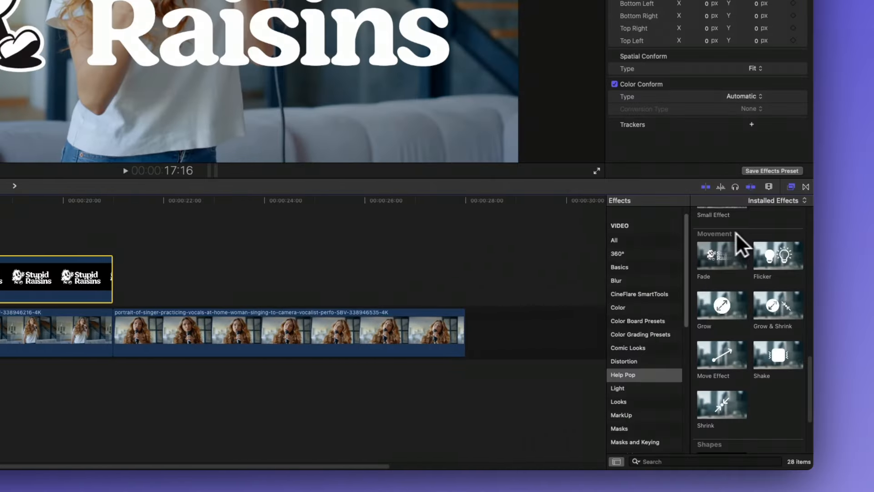
- Apply the Help Pop Fade effect to the SR Logo clip and play the fade in and fade out
left_click_drag(719, 246, 0, 280)
left_click(18, 248)
key("space")
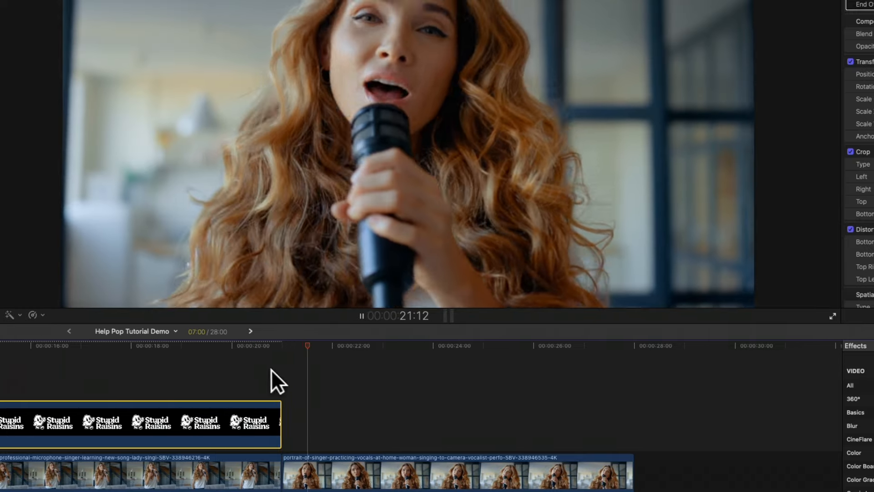
left_click(97, 378)
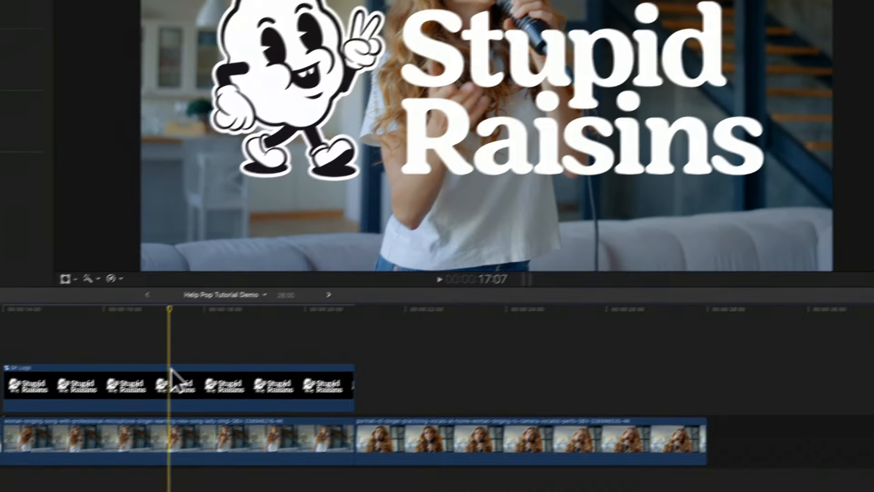
left_click(172, 374)
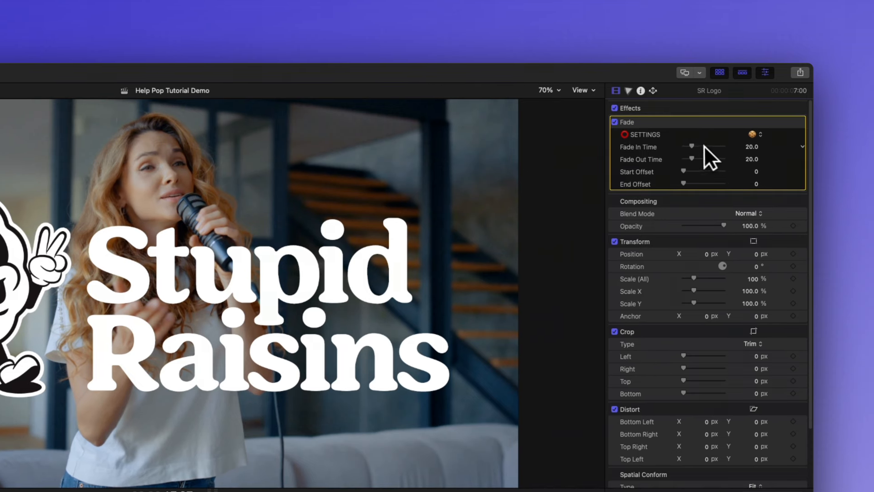
- Adjust the Fade effect's fade in and fade out times and its start and end offsets
left_click_drag(695, 144, 694, 161)
left_click_drag(683, 169, 684, 168)
left_click_drag(683, 181, 687, 181)
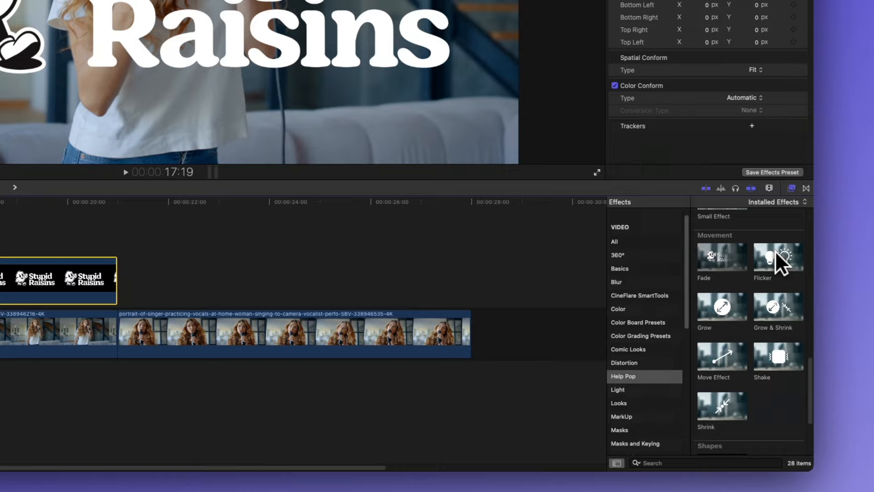
- Apply the Help Pop Flicker effect to the SR Logo clip and play the flickering logo
left_click_drag(776, 254, 0, 257)
key("space")
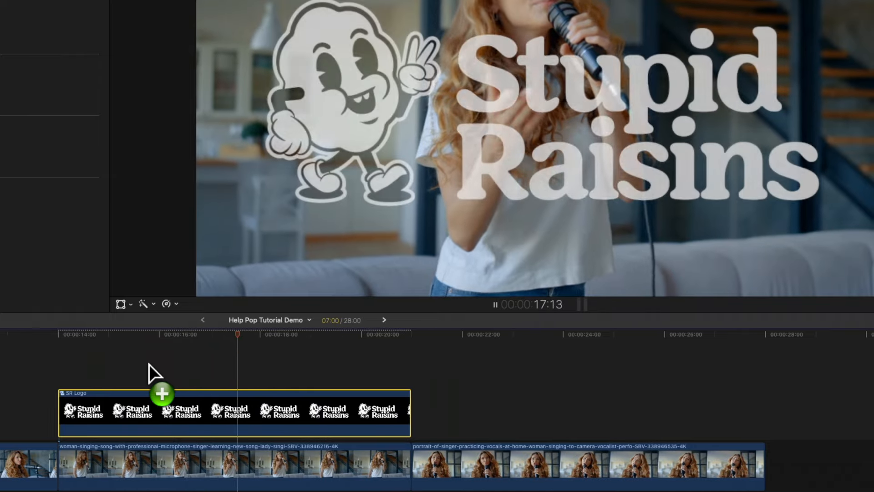
key("space")
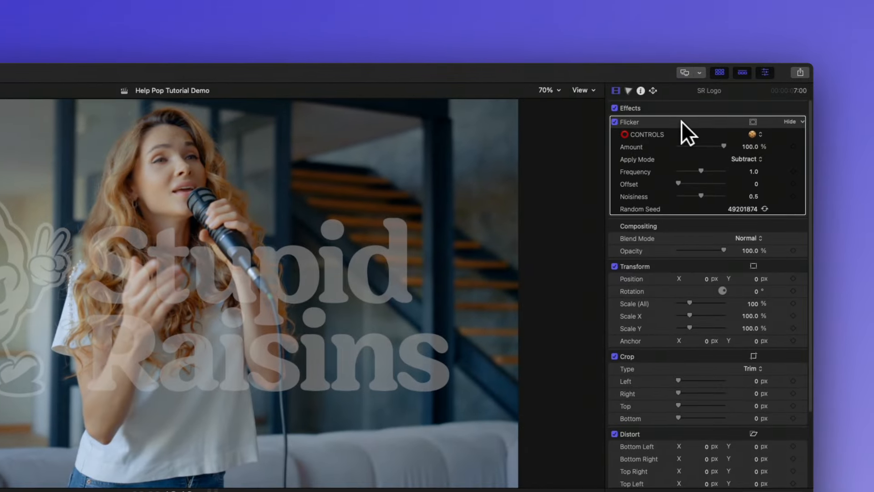
- Set the Flicker effect's frequency to 1.32 and noisiness to 0.28, and generate a new random seed
left_click(681, 122)
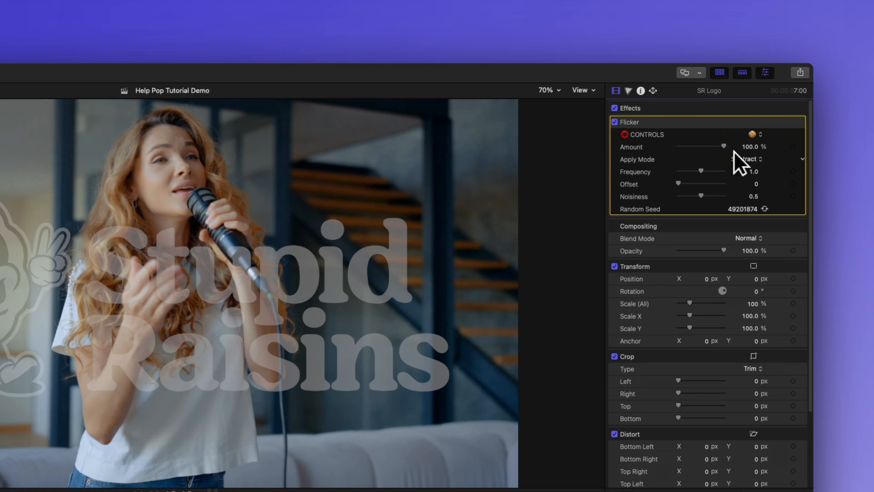
left_click_drag(700, 169, 708, 170)
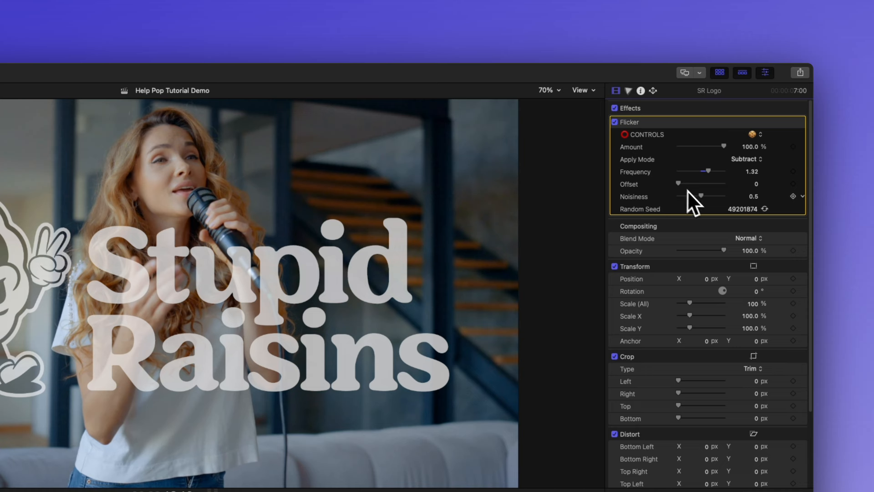
left_click_drag(701, 197, 696, 197)
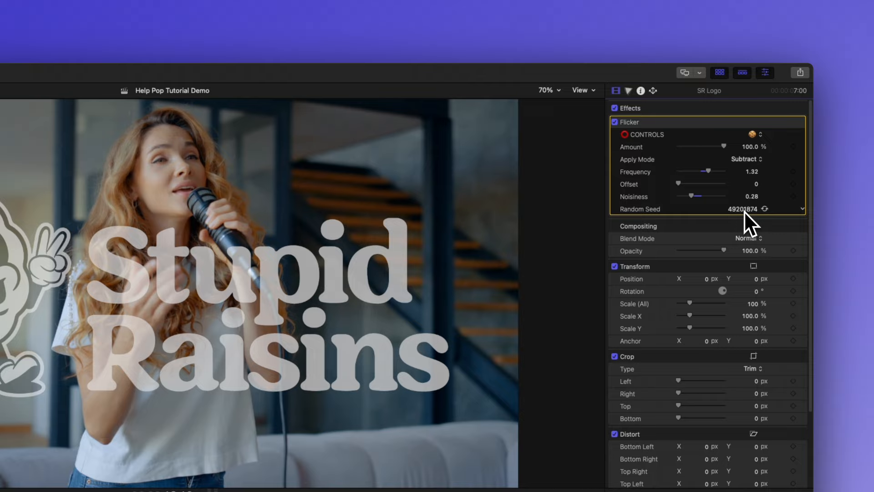
left_click(765, 208)
left_click(764, 208)
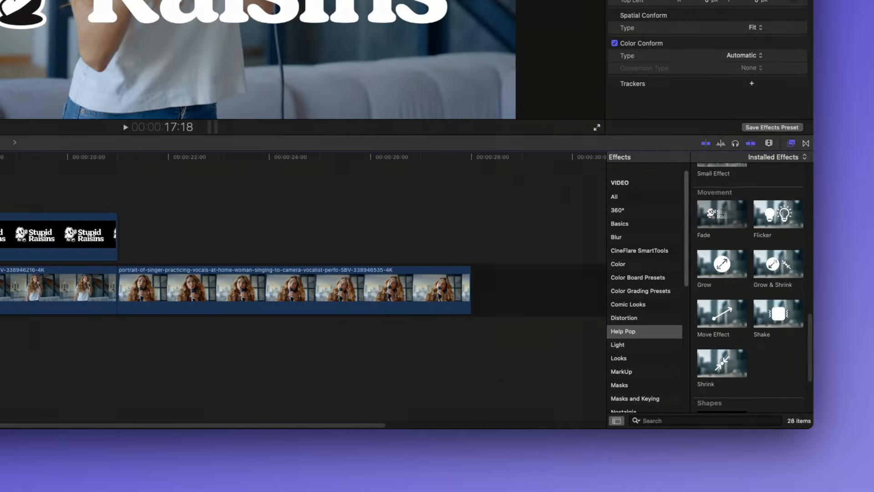
- Apply the Grow & Shrink effect to the SR Logo clip and play it from the clip's start
left_click_drag(775, 259, 417, 264)
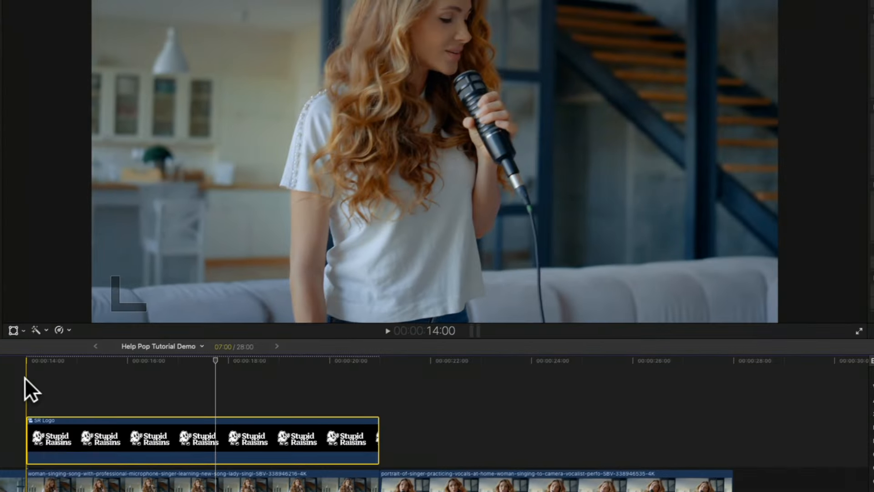
key("space")
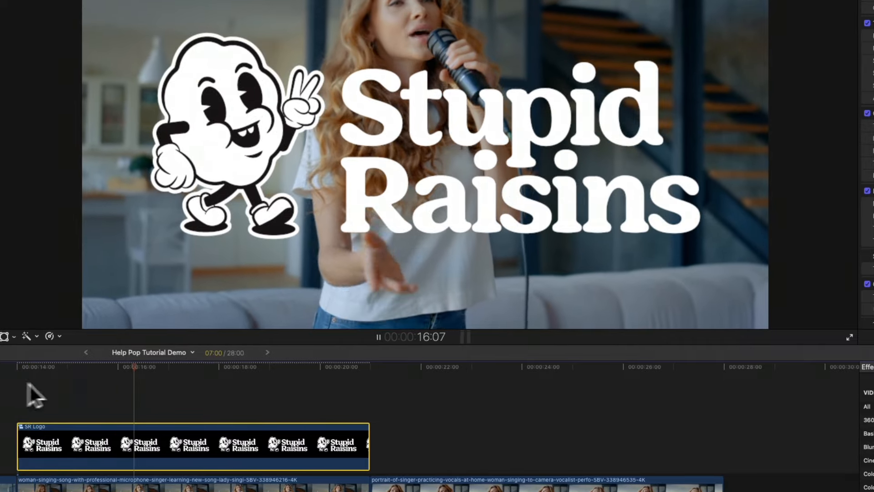
key("space")
key("space")
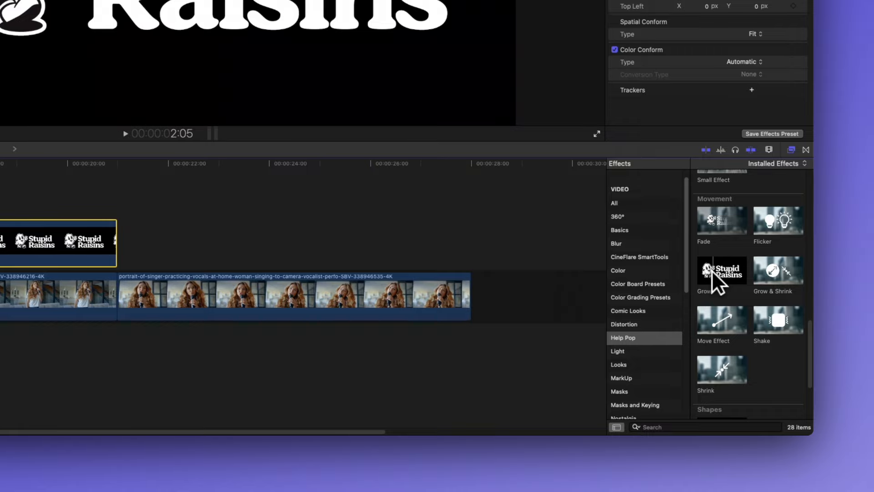
- Apply the Grow effect to the SR Logo clip and play the clip from its start through its end
left_click_drag(741, 276, 157, 227)
left_click_drag(262, 241, 51, 246)
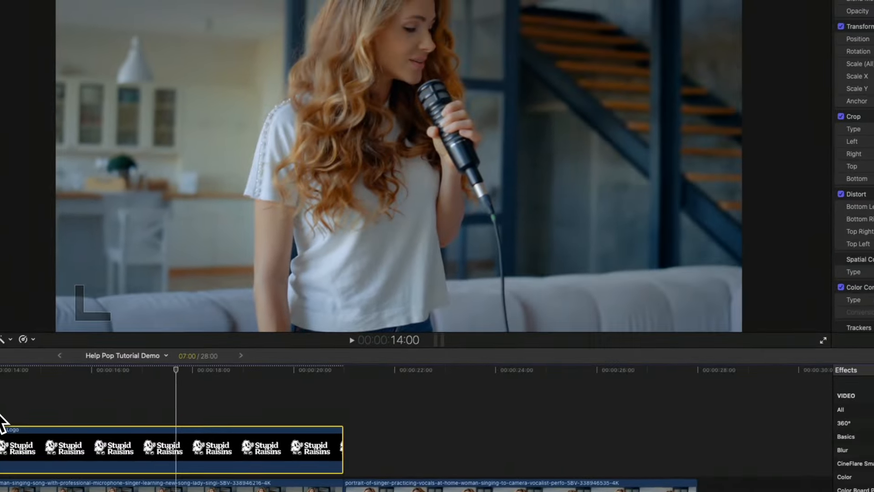
key("space")
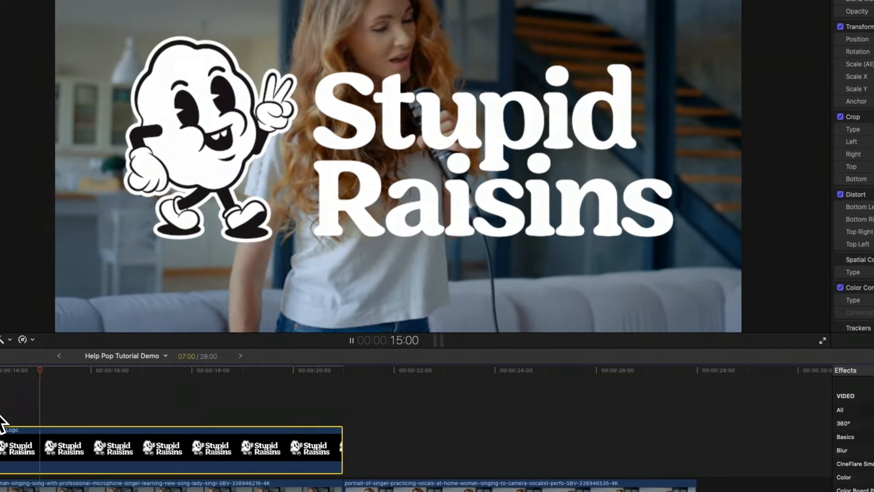
key("space")
key("space")
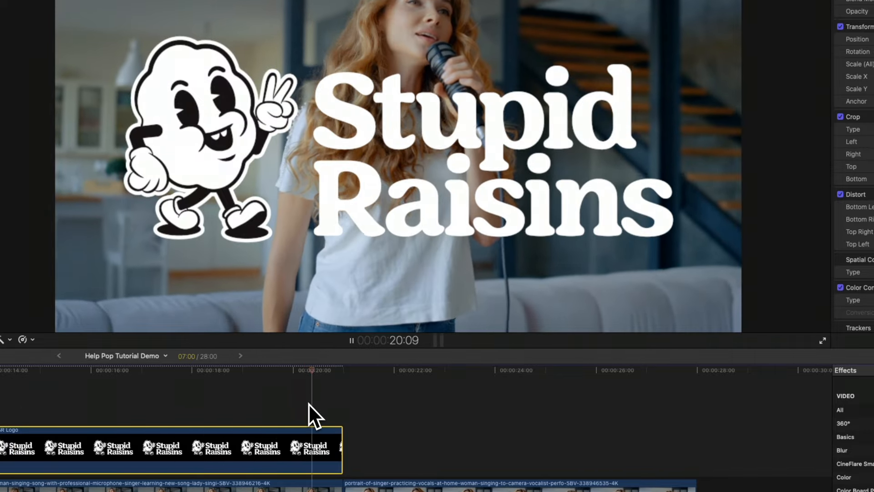
key("space")
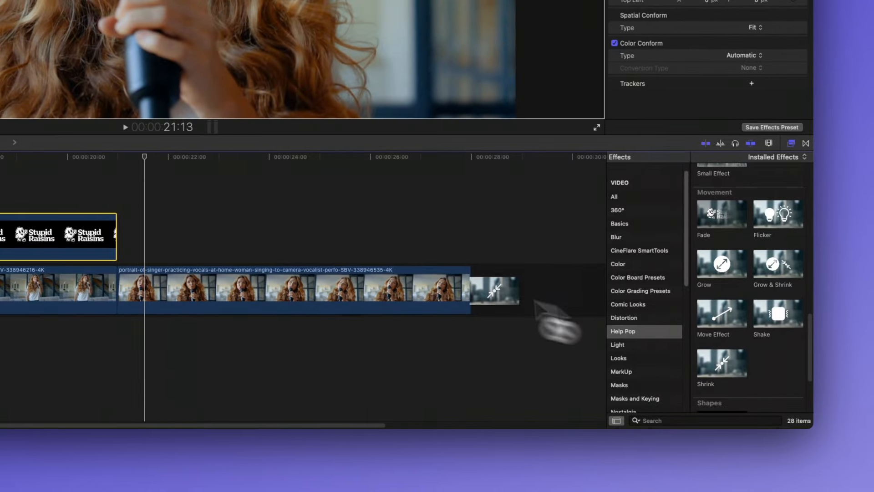
- Apply the Shrink effect to the SR Logo clip and play it from the clip's start
left_click_drag(537, 304, 46, 229)
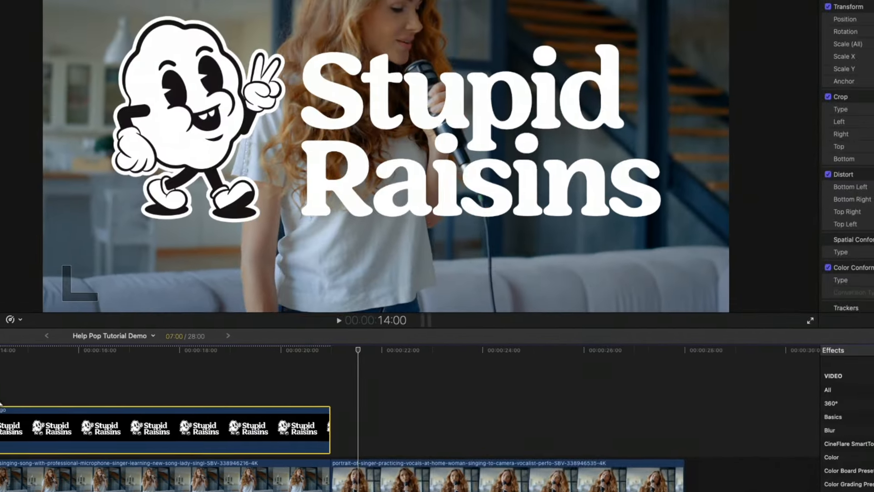
key("space")
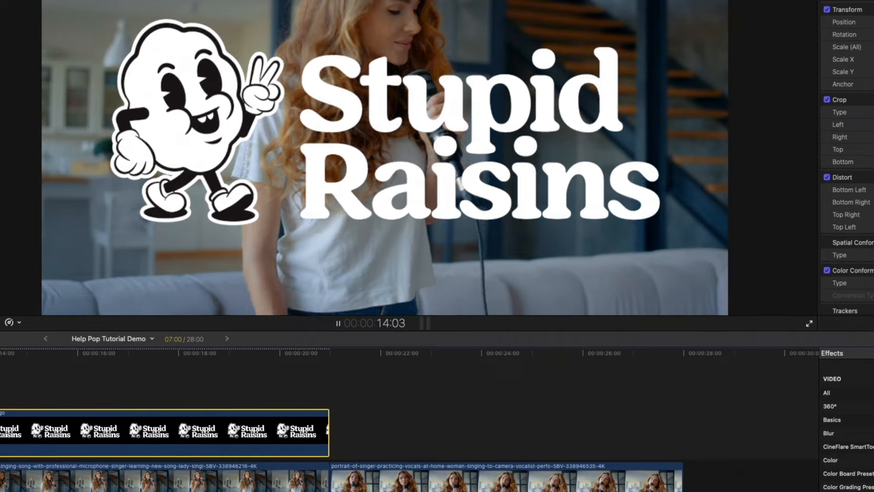
key("space")
key("space")
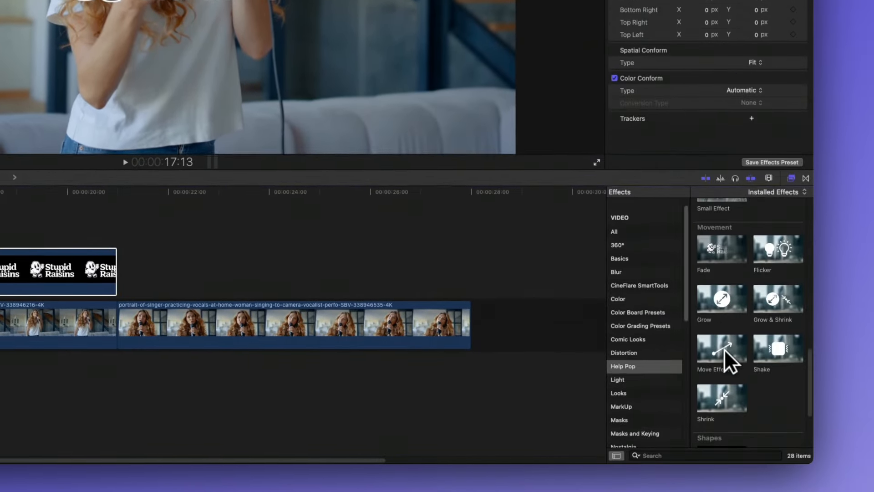
- Apply the Move Effect to the small Secondary Two-Color B&W logo clip, preview it, and shift the movement's start point
left_click_drag(730, 356, 47, 216)
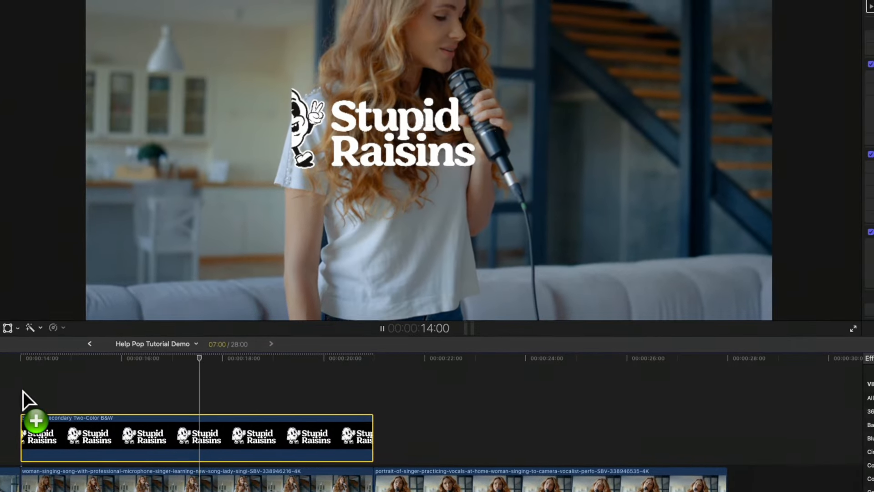
left_click_drag(23, 392, 324, 409)
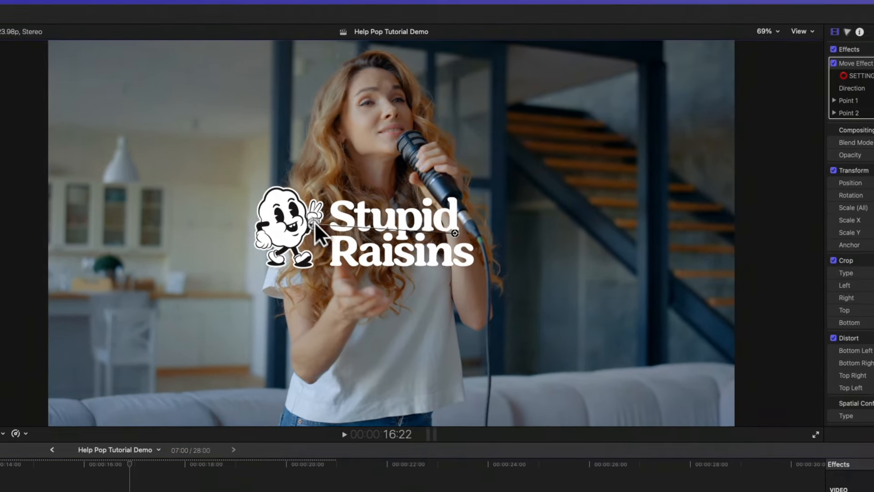
left_click_drag(283, 187, 316, 234)
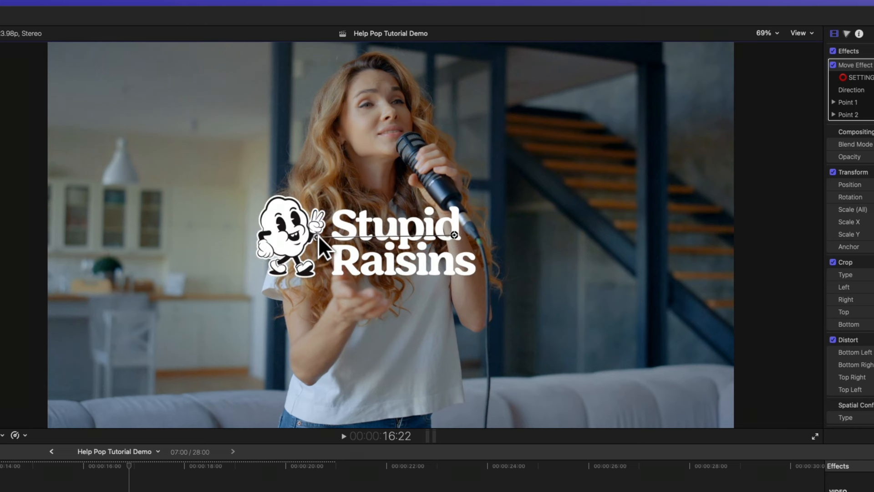
- Open the SR Logo compound clip, scale down the logo inside it, and return to the Help Pop Tutorial Demo project
left_click(559, 244)
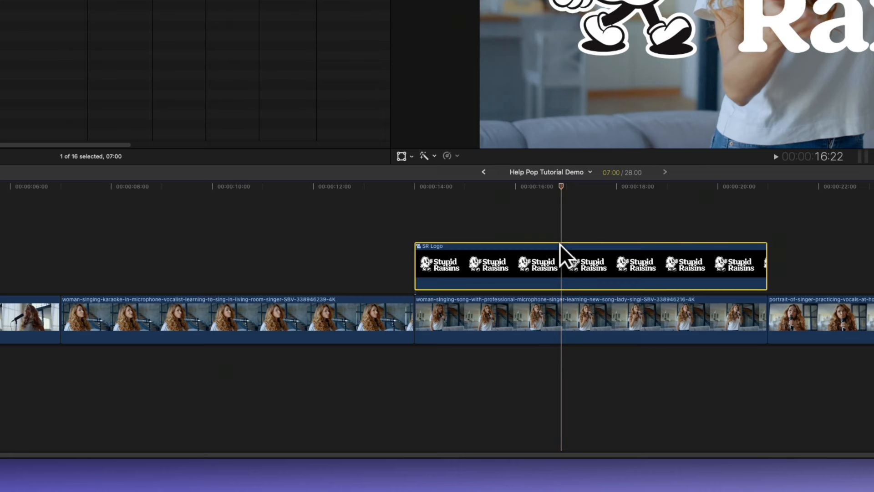
double_click(558, 244)
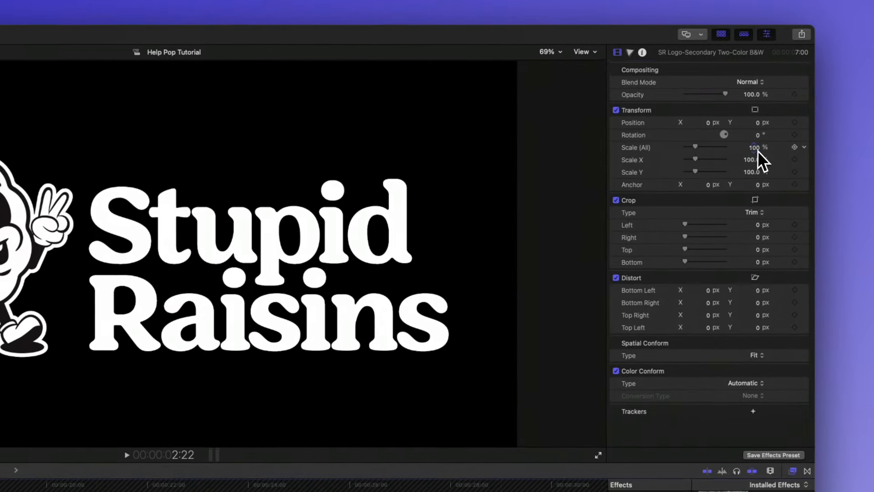
left_click(751, 148)
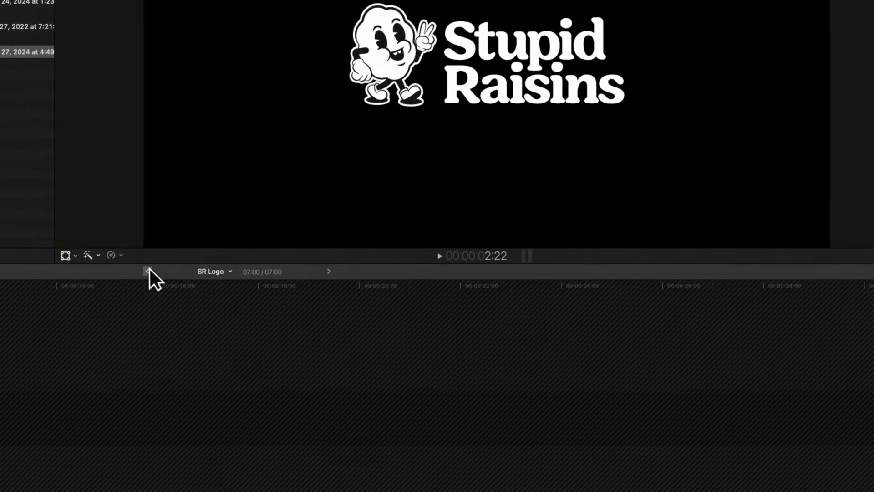
left_click(148, 271)
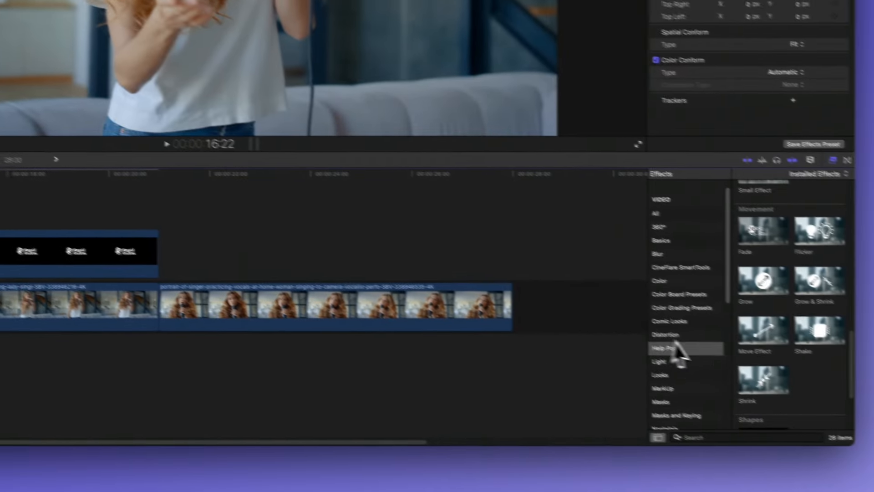
- Apply the Move Effect to SR Logo, place Point 1 at X -0.7, Y 0.4 and Point 2 at X 0.77, Y -0.45, and play it
left_click_drag(762, 334, 206, 361)
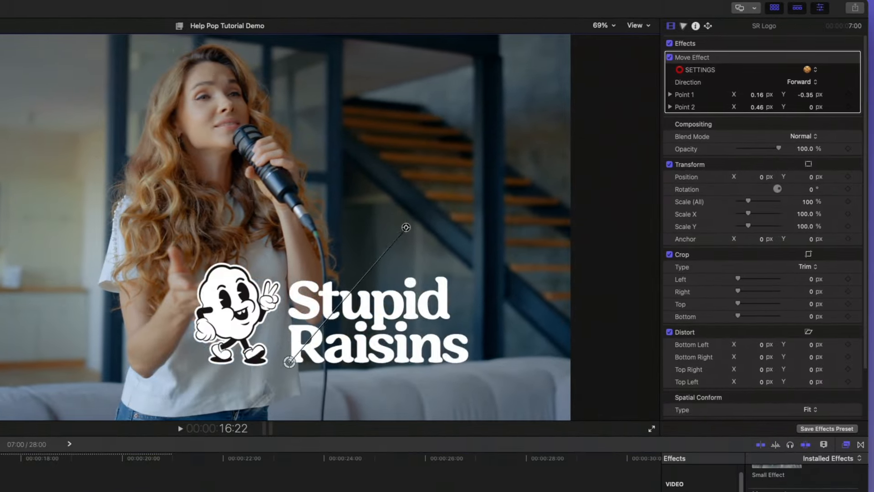
left_click_drag(290, 362, 1, 217)
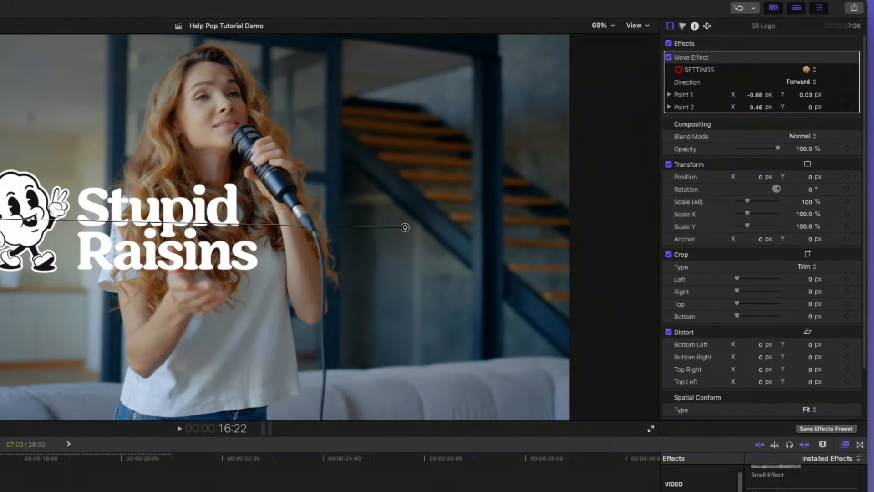
left_click_drag(1, 217, 1, 91)
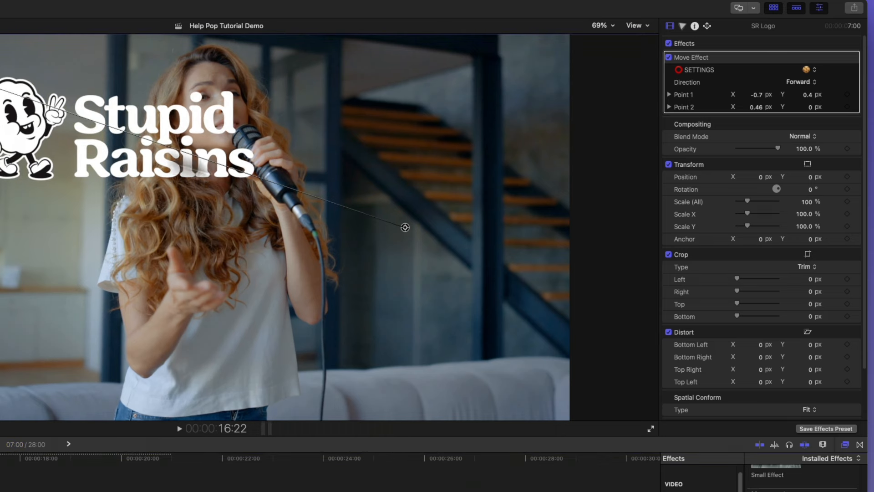
left_click_drag(405, 228, 509, 404)
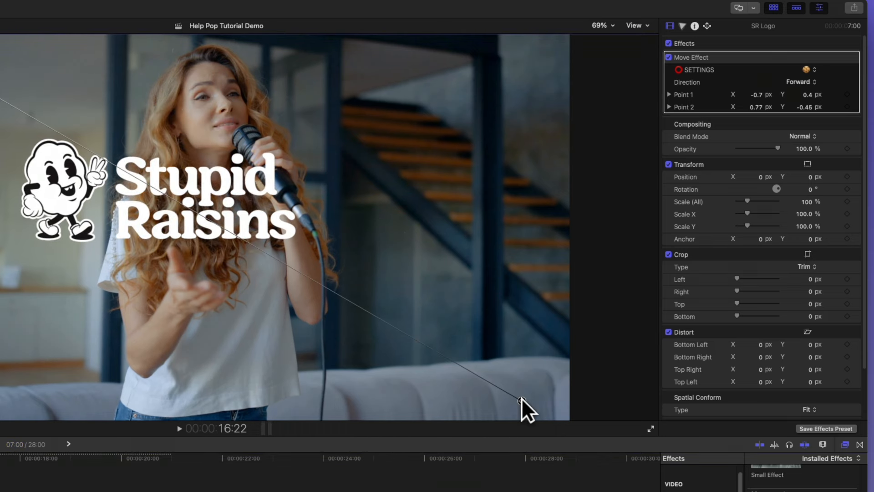
key("slash")
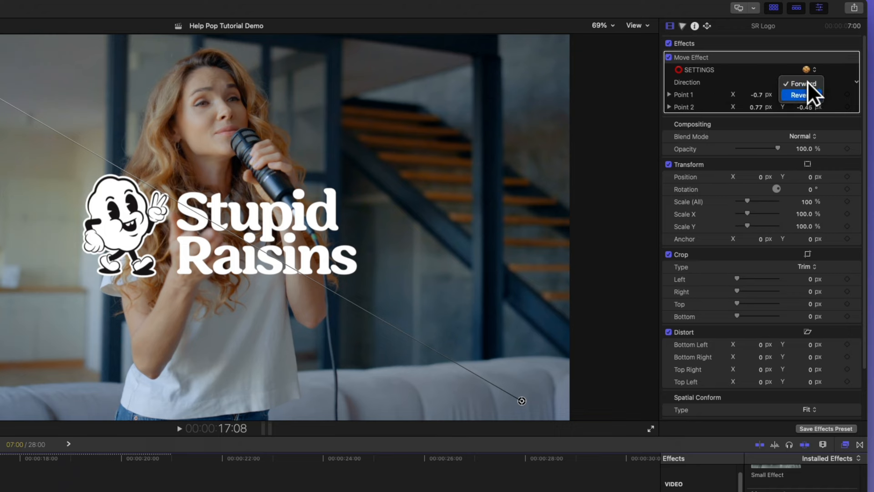
- Set the Move Effect's direction to Reverse and play the SR Logo clip
left_click(808, 95)
key("/")
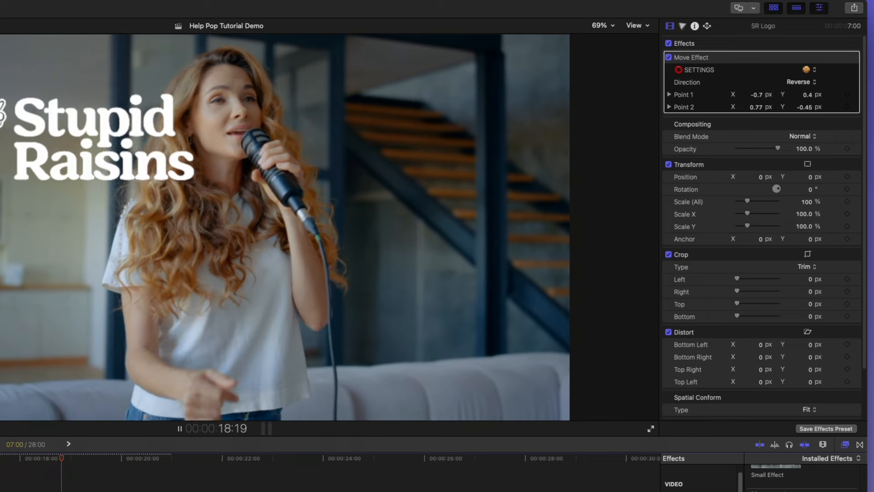
key("space")
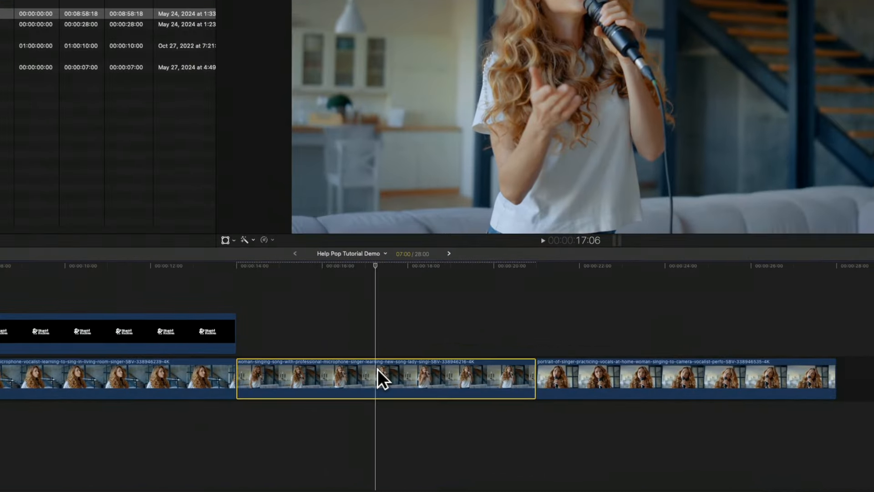
- Play the shaking singer clip, keep the Shake Apply Mode at Add and Subtract, and set Frequency to 0.71 and Noisiness to 0.25
key("space")
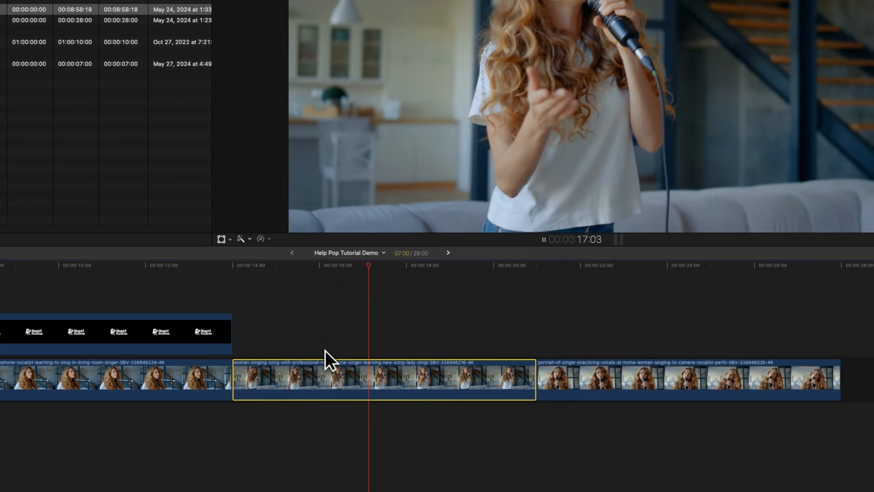
key("space")
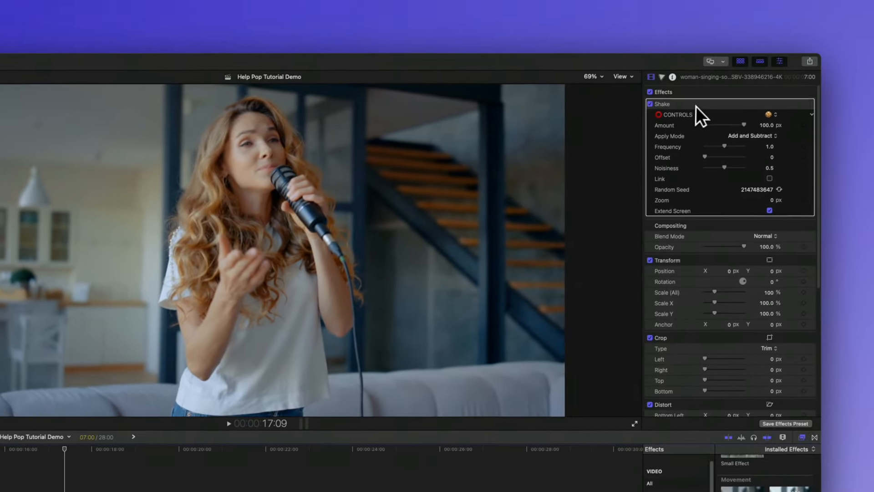
left_click(702, 105)
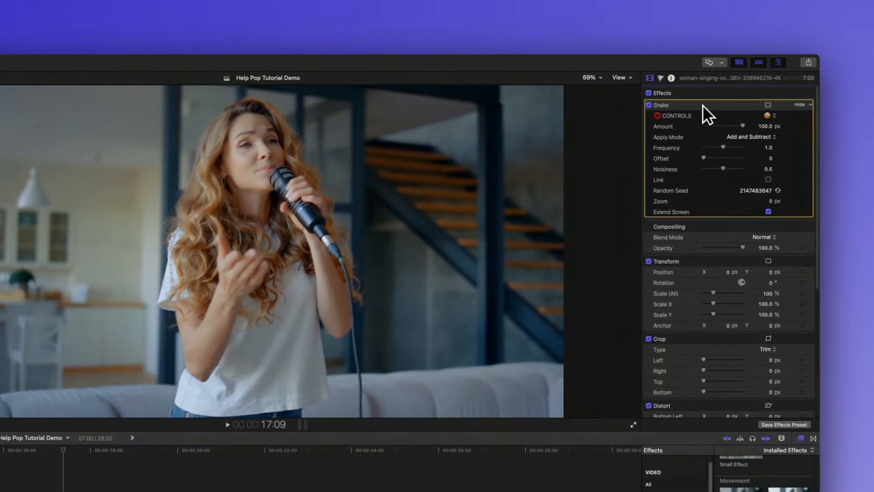
left_click(774, 138)
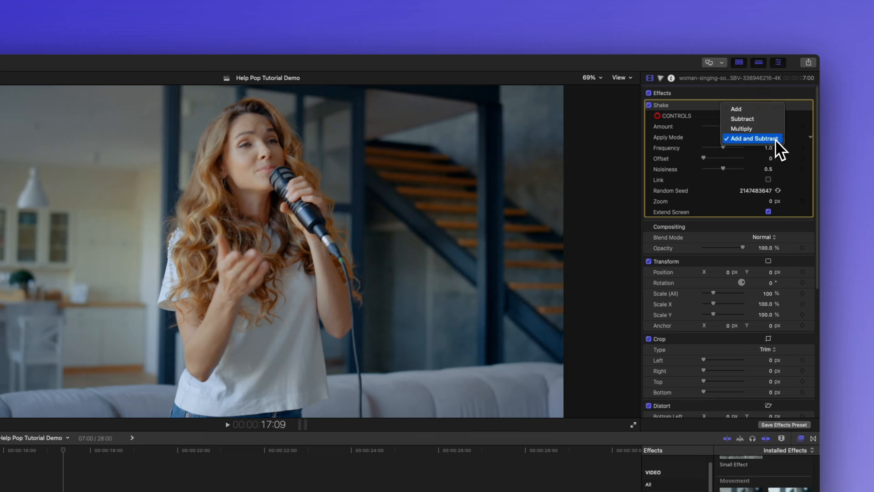
left_click(774, 139)
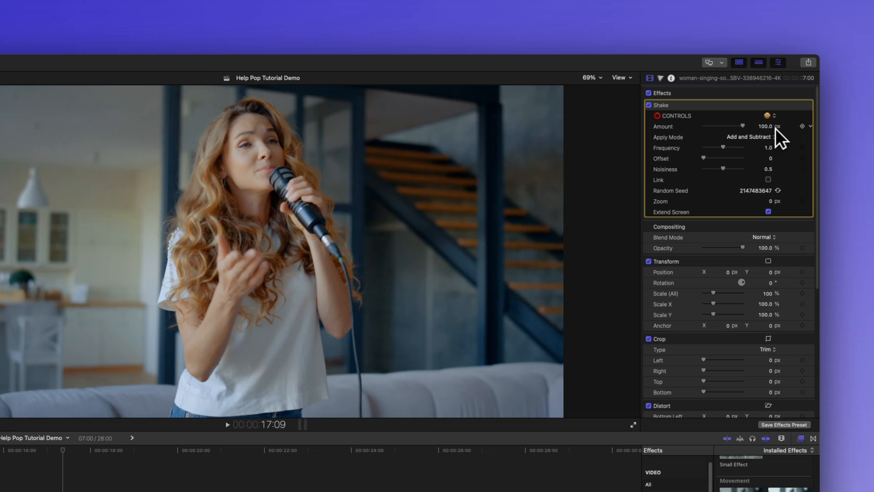
left_click_drag(727, 147, 714, 165)
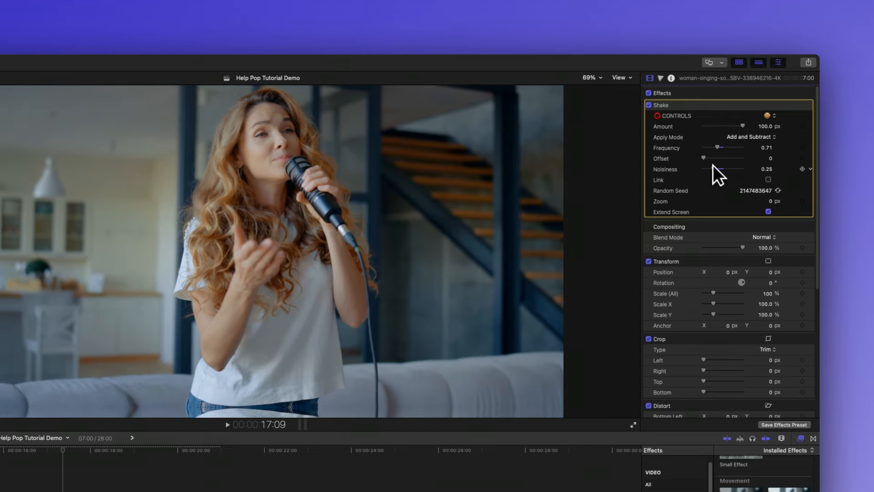
- Turn the Shake effect's Link option on and off again, generate a new random seed, and play the clip
left_click(768, 179)
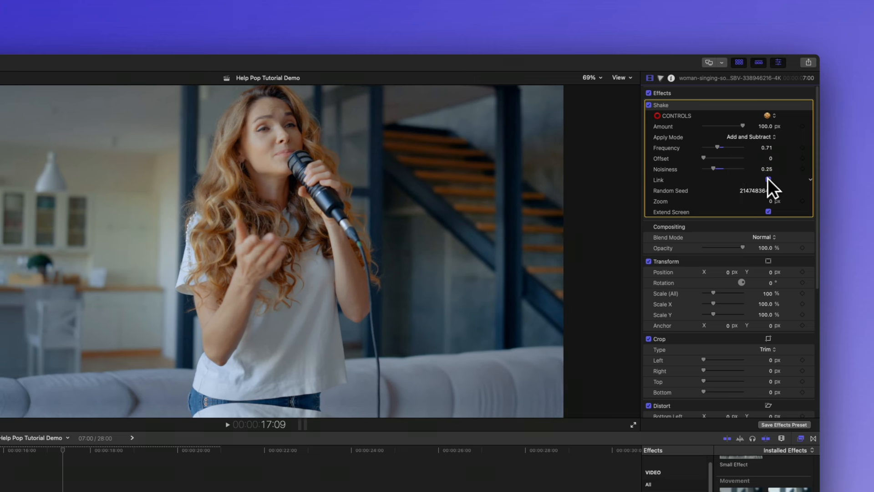
left_click(768, 179)
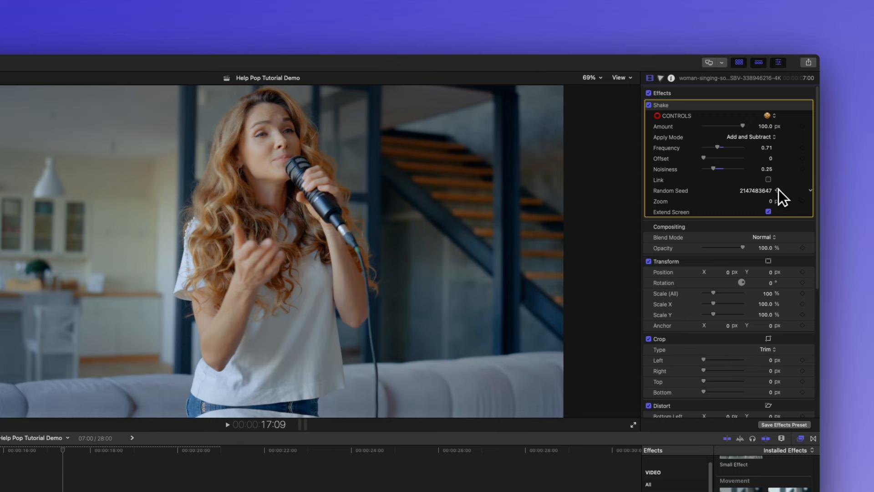
left_click(778, 189)
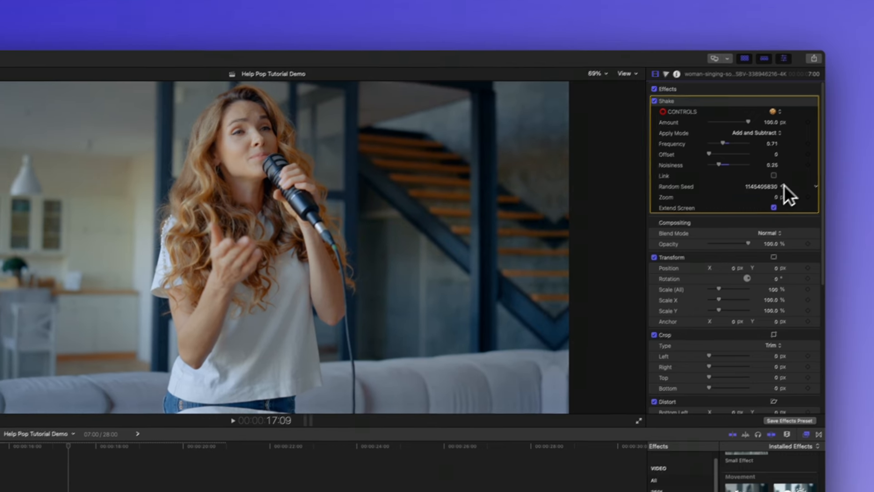
key("space")
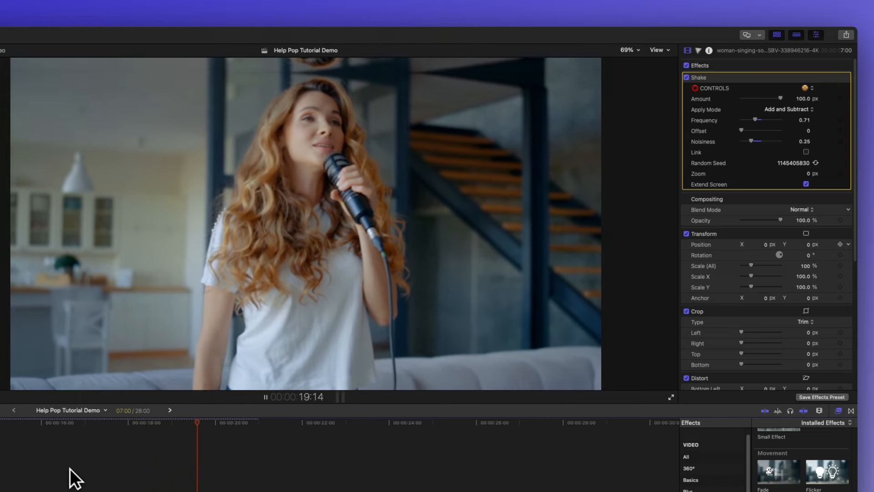
left_click(99, 465)
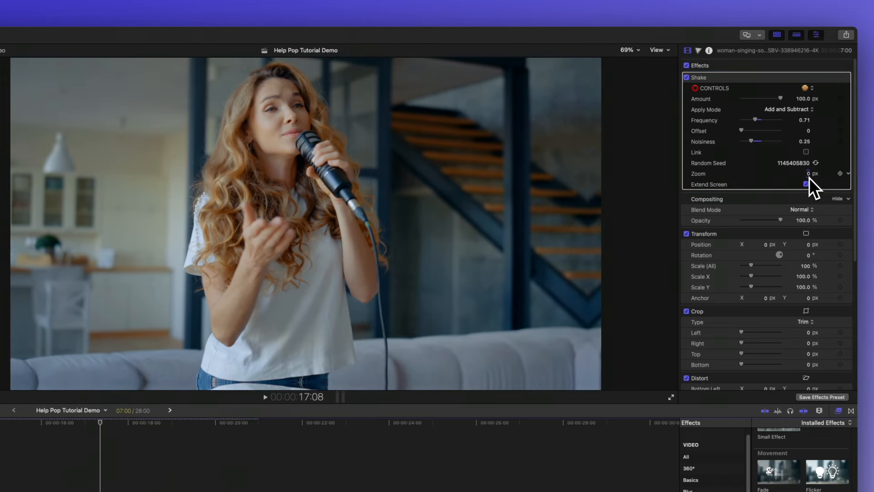
- Try a Shake Zoom of 634.07 px in playback, and reset the Zoom to 0
left_click_drag(810, 173, 810, 175)
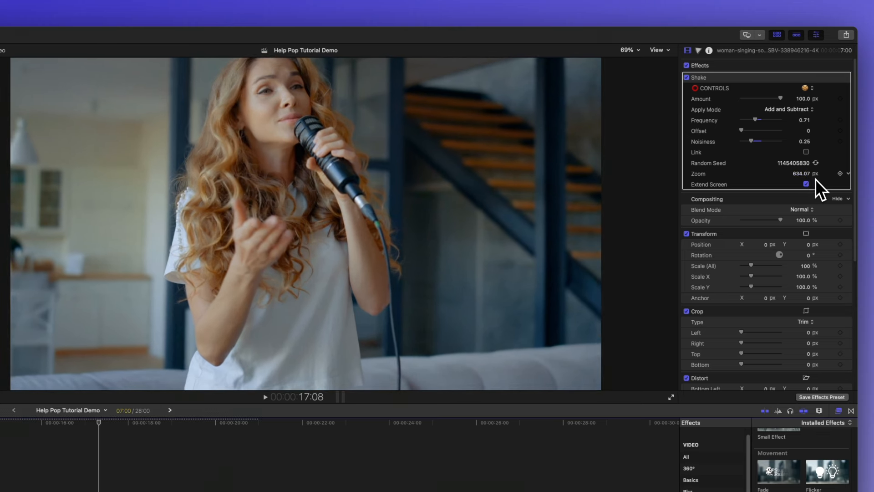
key("space")
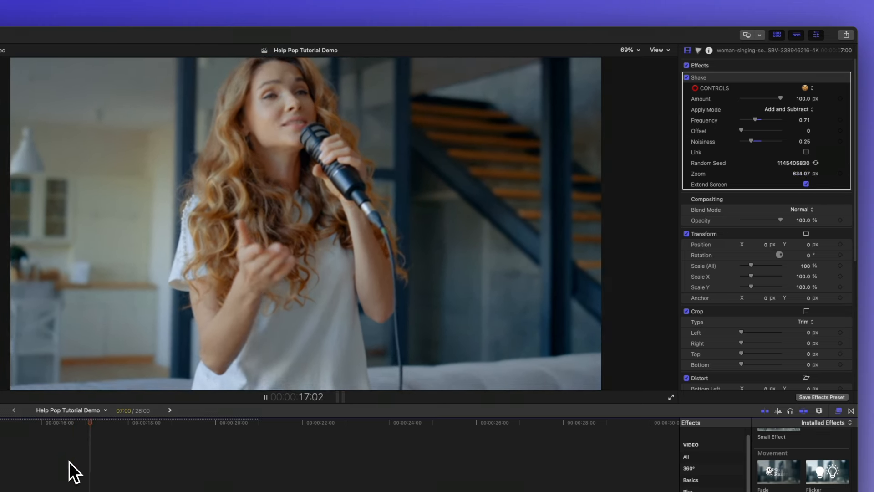
key("space")
left_click(801, 173)
type("0")
key("Return")
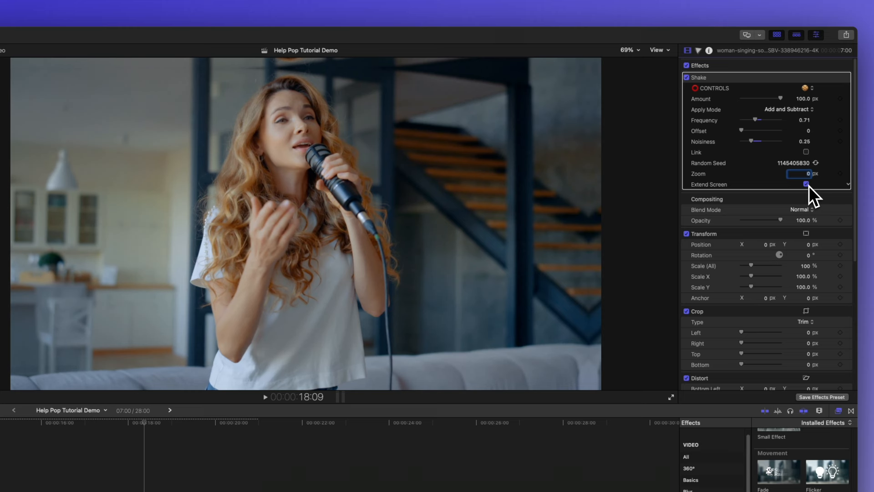
- Set the Shake Zoom to -827.46 px and play the clip
left_click_drag(809, 175, 809, 175)
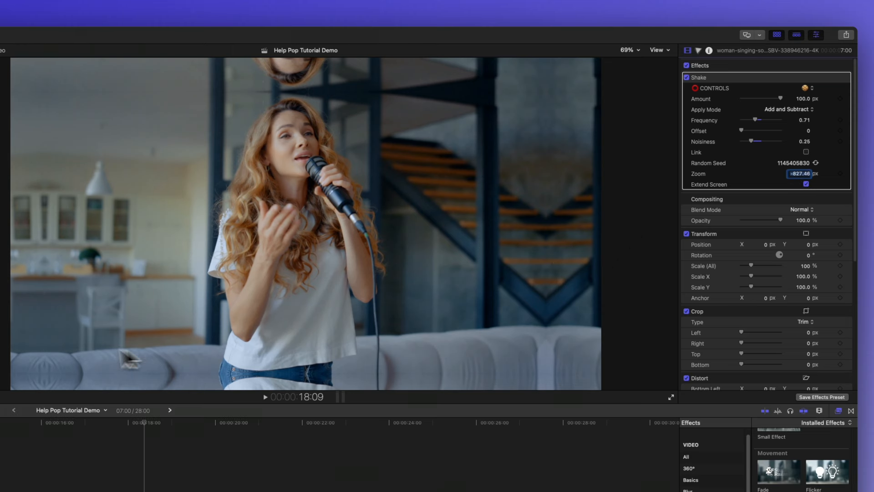
key("space")
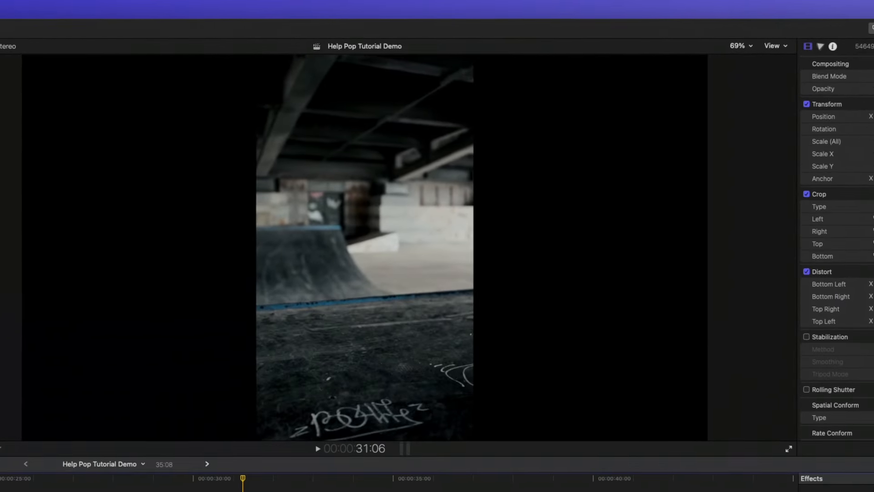
- Add the Mixed Sizes title above the vertical BMX clip, extend it to the clip's end, and play the result
key("space")
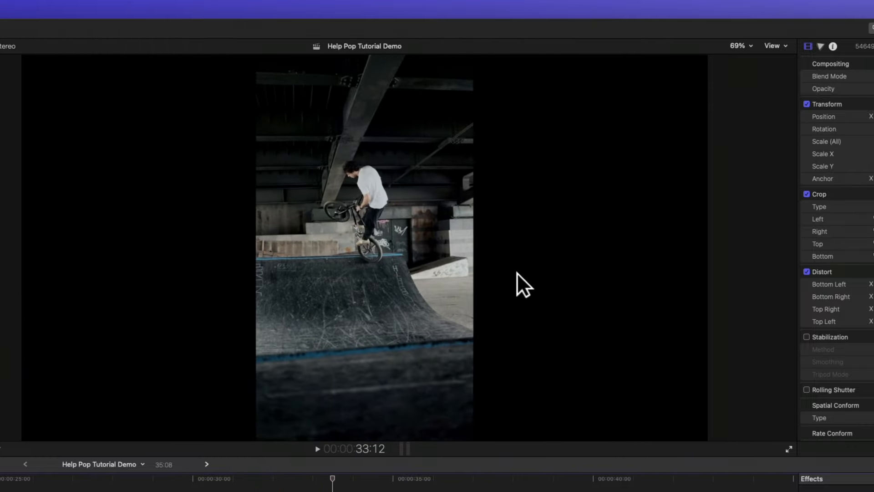
key("space")
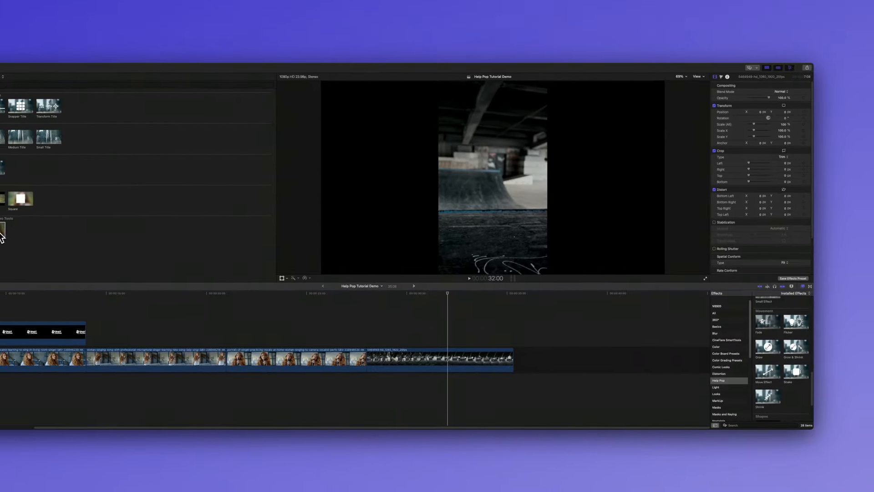
left_click_drag(182, 278, 453, 340)
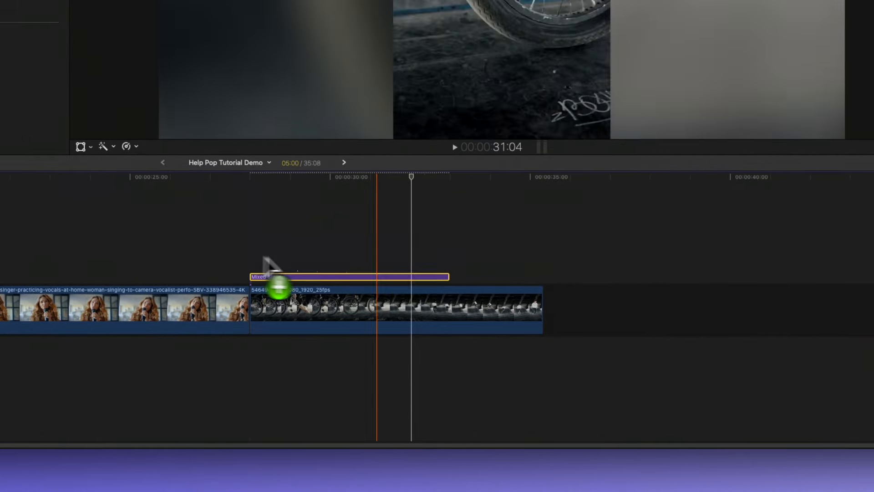
left_click_drag(421, 272, 444, 274)
left_click_drag(448, 276, 556, 273)
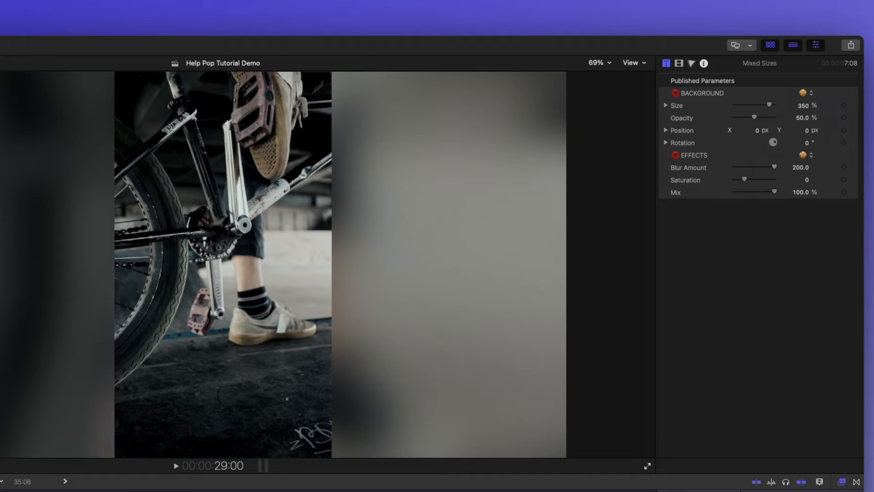
key("space")
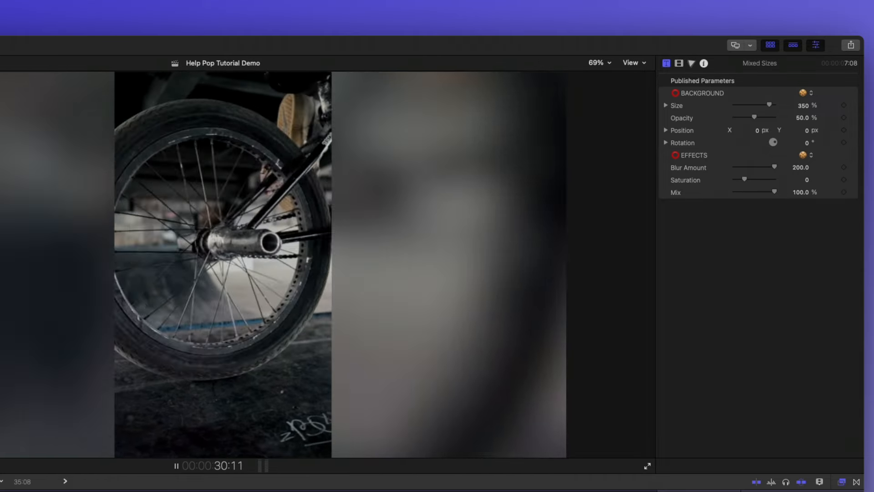
key("space")
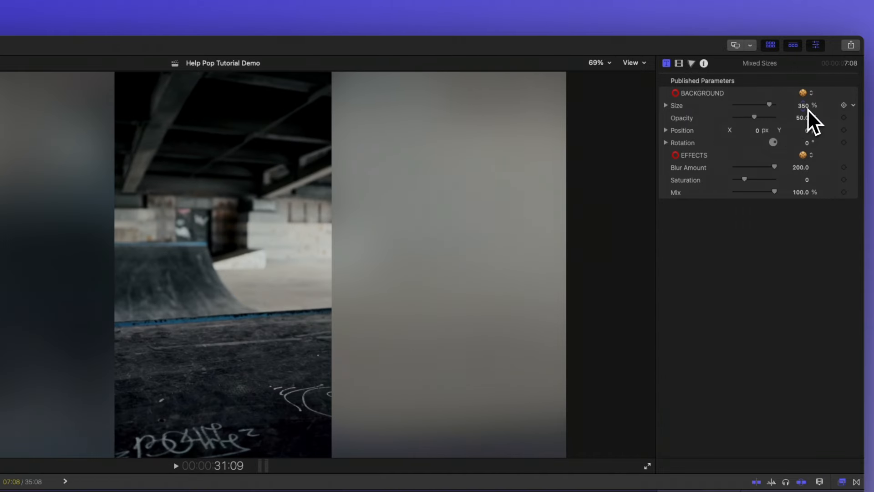
- Set the Mixed Sizes background to a size of 404% and an opacity of 29%
left_click_drag(807, 108, 807, 108)
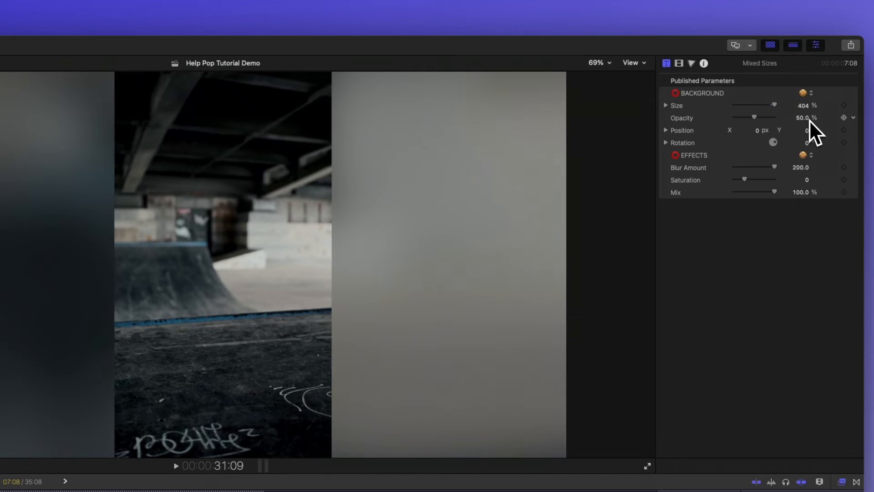
left_click(807, 119)
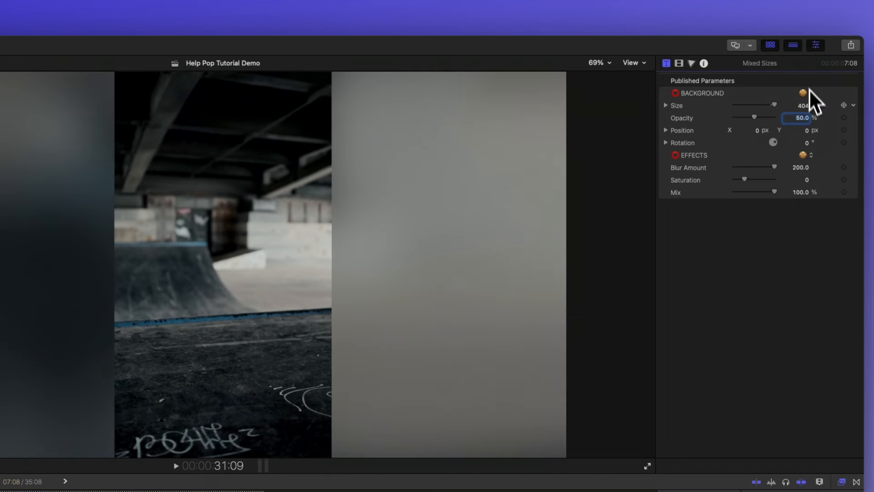
left_click_drag(796, 121, 800, 121)
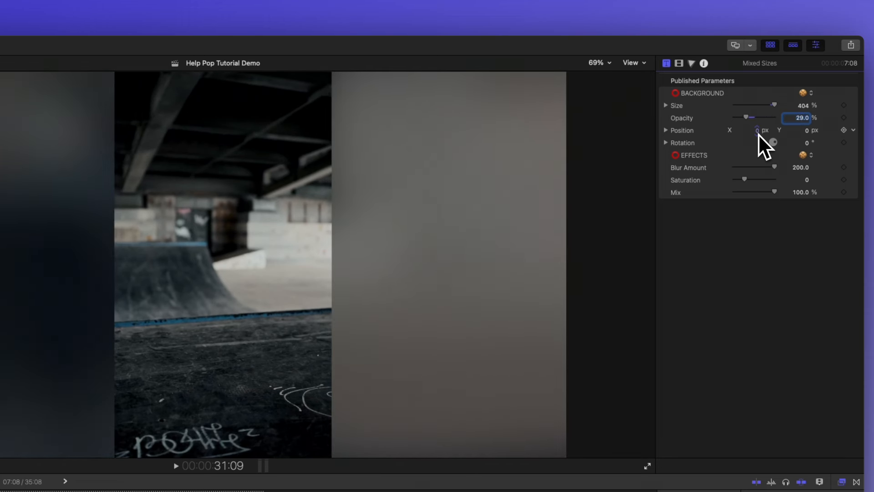
- Set the Y rotation of the Mixed Sizes background to 180°
left_click(666, 143)
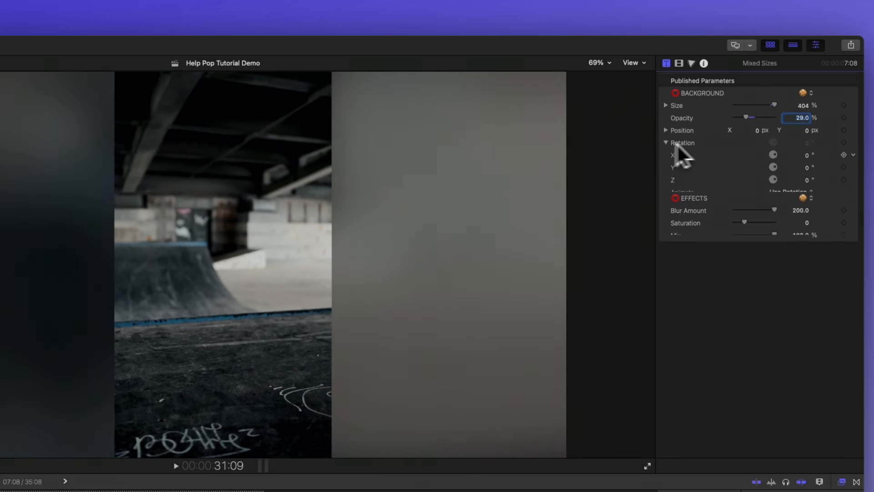
left_click_drag(807, 168, 807, 169)
type("18")
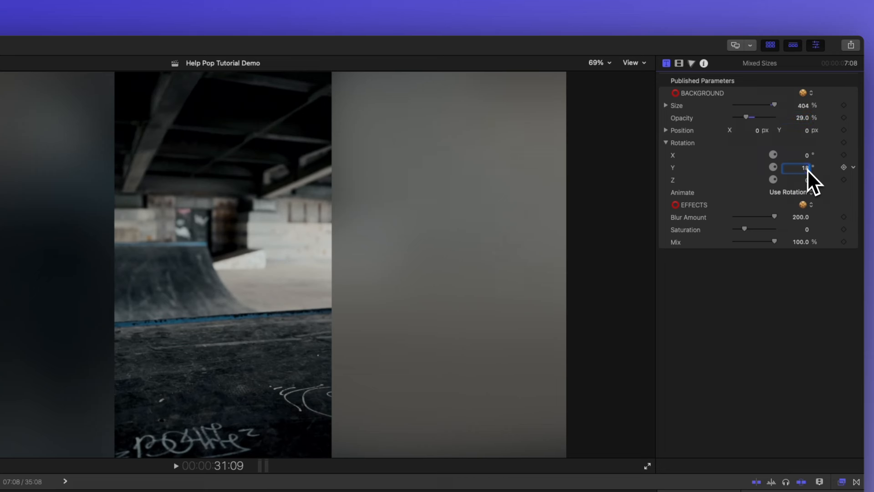
type("0")
key("Return")
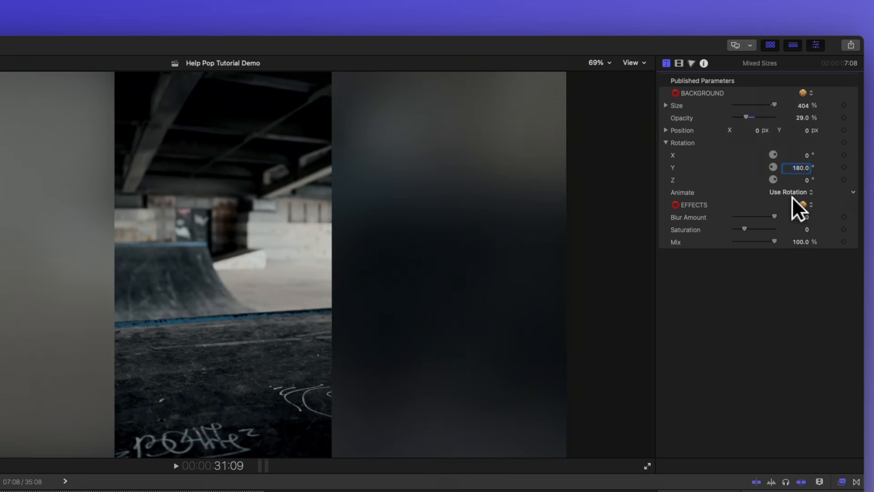
- Set the Mixed Sizes Blur Amount to 433, raise the Saturation slightly, adjust the Mix, and play the BMX clip
left_click_drag(799, 214, 799, 195)
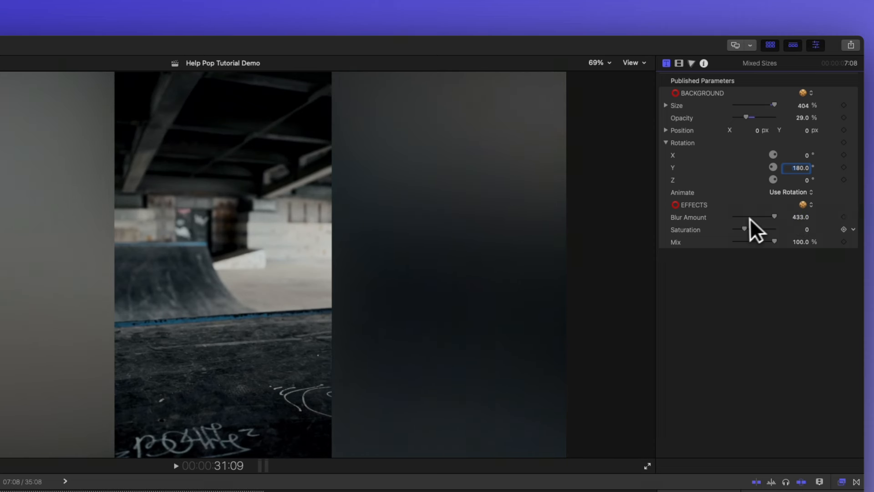
mouse_move(743, 227)
left_mouse_down()
mouse_move(768, 229)
mouse_move(749, 228)
left_mouse_up()
left_click_drag(801, 238, 801, 239)
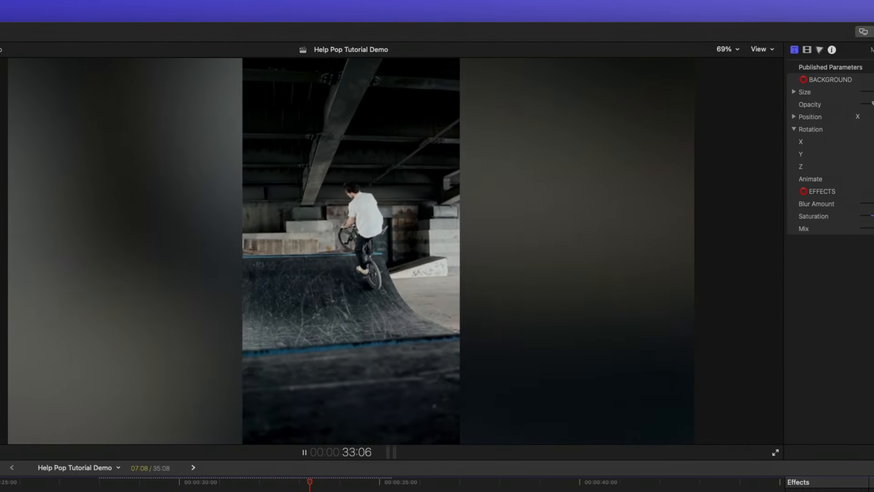
key("space")
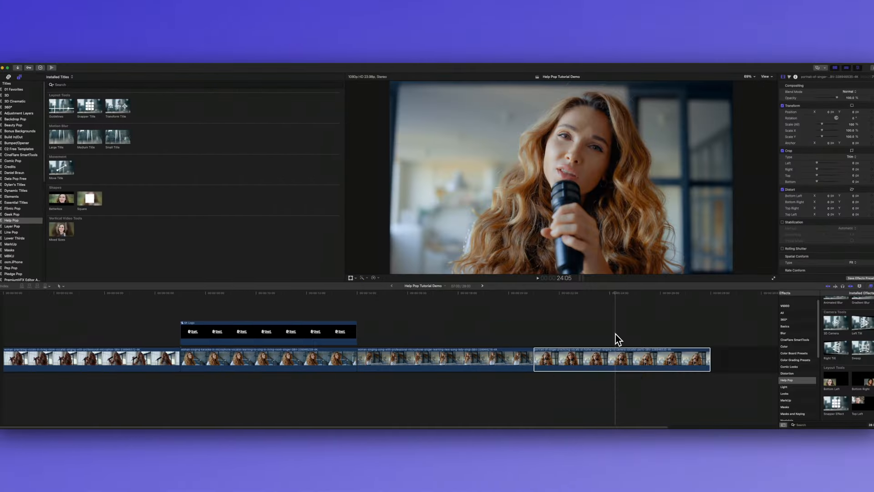
- Apply the 3D Camera effect to the last singer clip, with Sweep Y starting at -15° and ending at 15°
left_click_drag(839, 323, 624, 356)
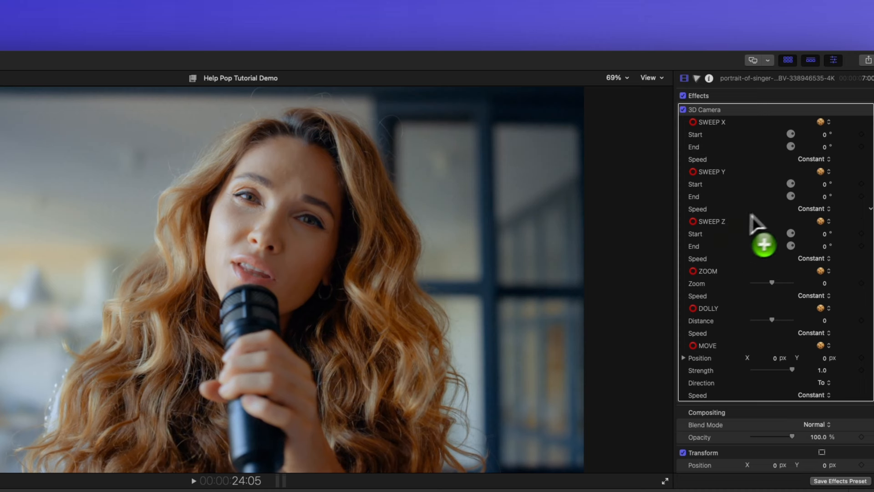
left_click(825, 187)
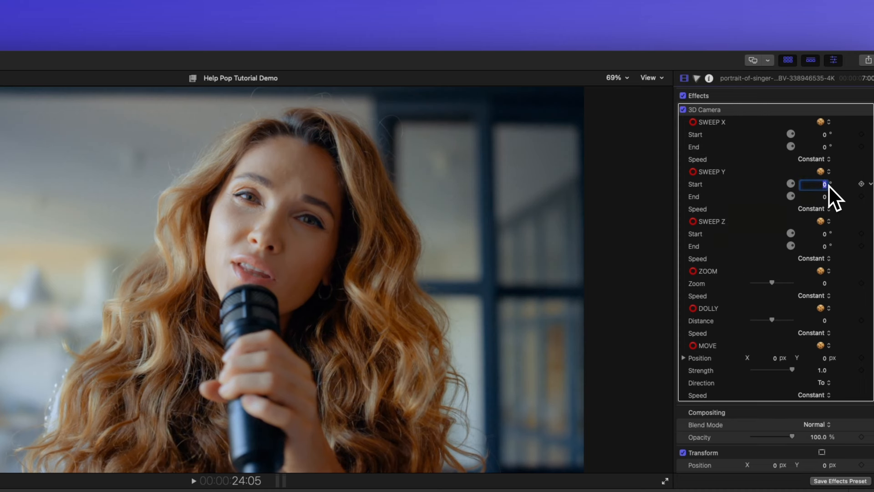
type("15")
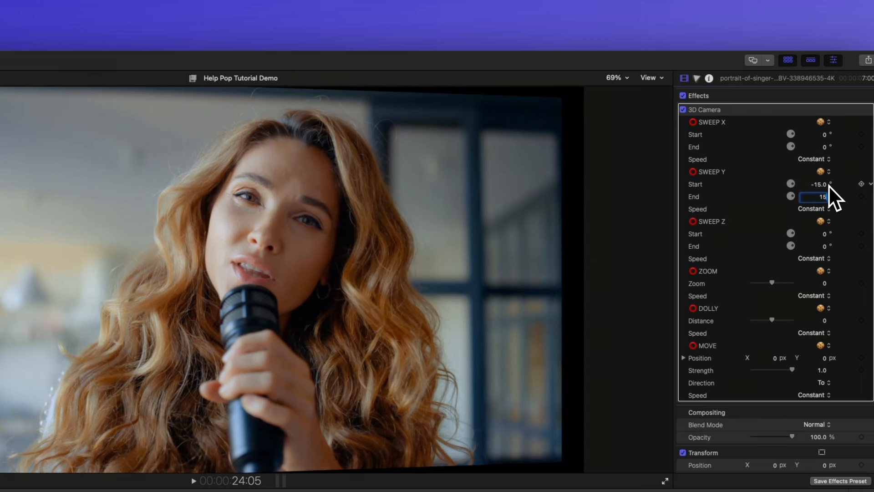
key("Tab")
- Set the Sweep Y speed to Ease Both and adjust the Dolly distance of the 3D Camera effect
left_click(824, 208)
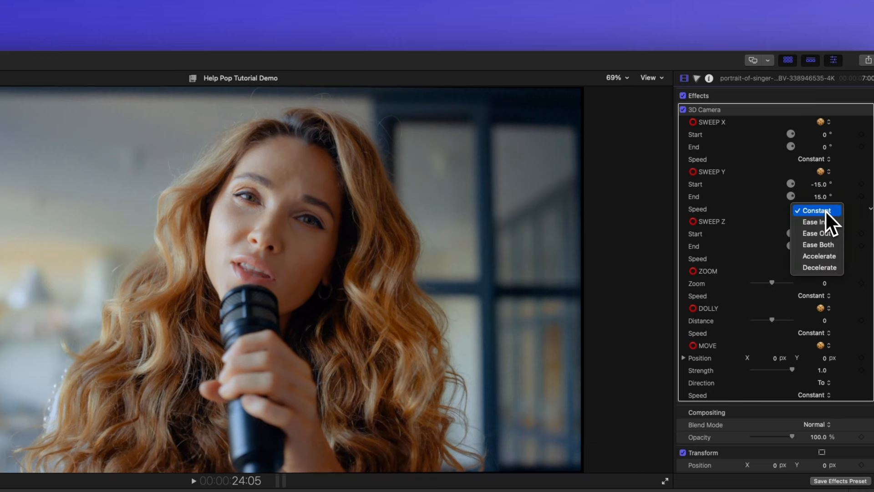
left_click(827, 249)
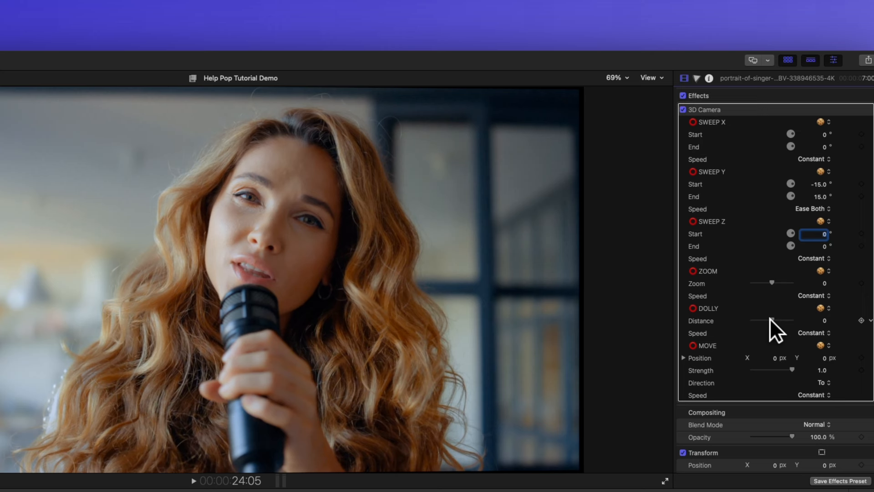
left_click_drag(770, 318, 766, 318)
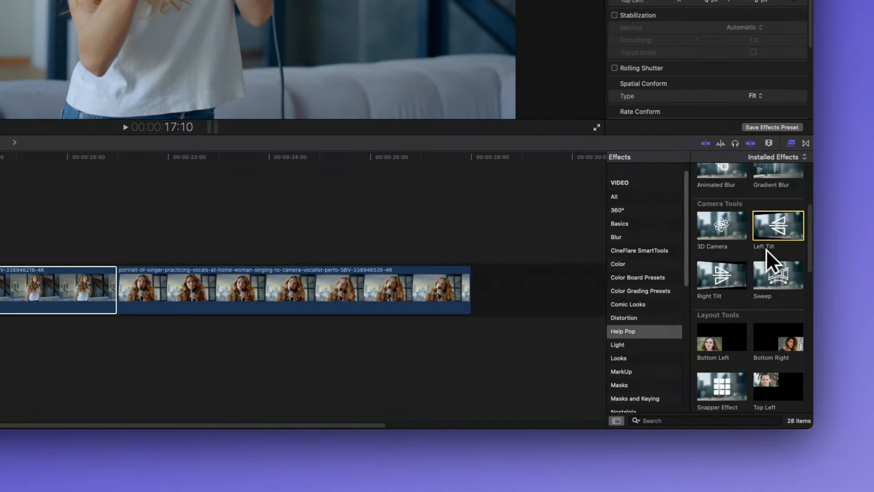
- Apply the Left Tilt effect to the woman-singing-song clip and place Gradient Blur Point 1 at about -0.01, 0.24 and Point 2 at -0.91, 0
left_click_drag(768, 233, 0, 284)
left_click_drag(169, 363, 170, 365)
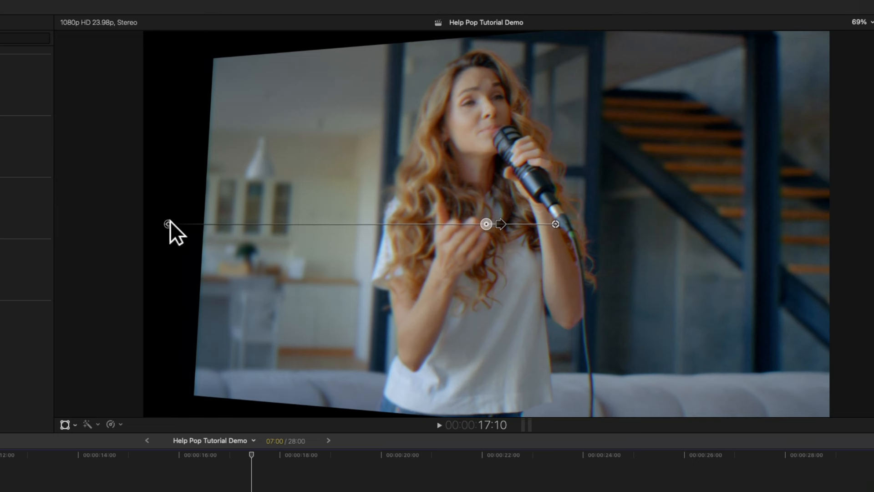
left_click_drag(170, 221, 199, 225)
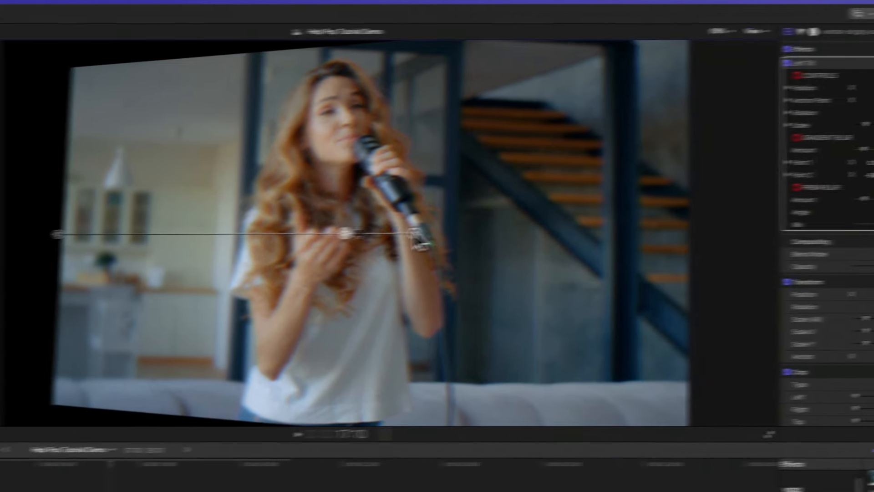
left_click_drag(556, 225, 485, 135)
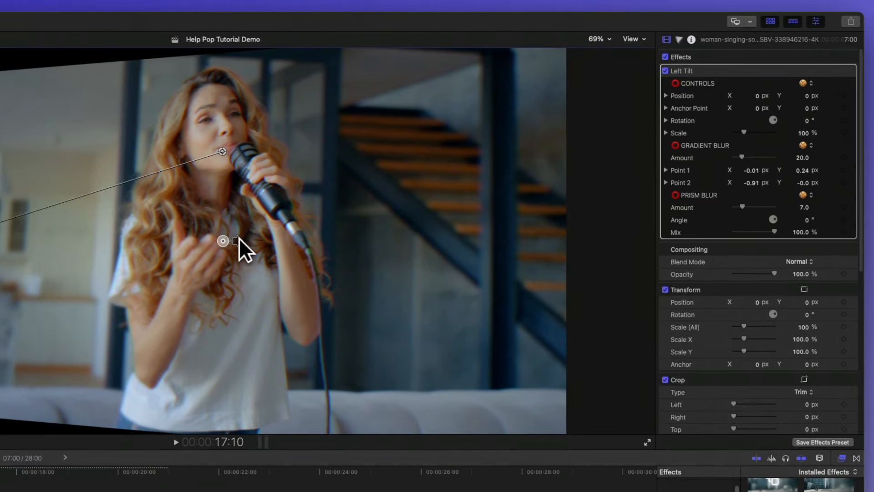
mouse_move(239, 239)
left_mouse_down()
mouse_move(289, 238)
mouse_move(238, 239)
left_mouse_up()
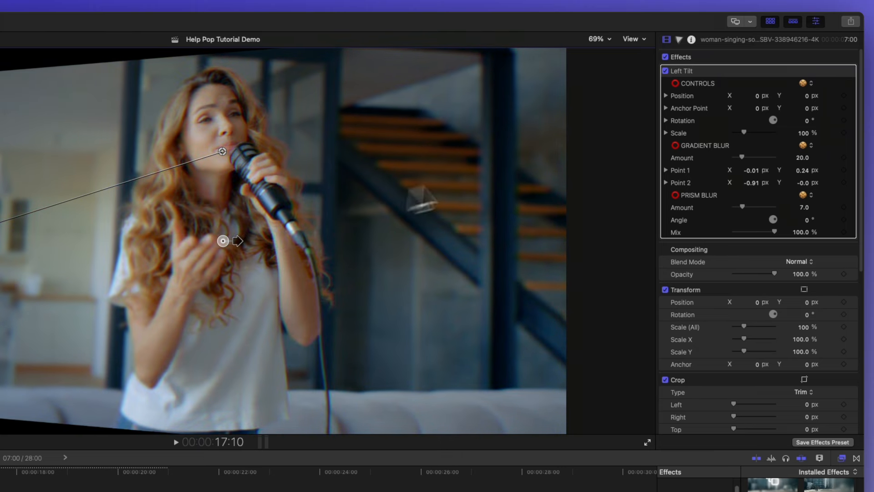
- Set the Left Tilt X position to about -3.9 px and reveal its separate X, Y and Z rotation values
left_click(709, 95)
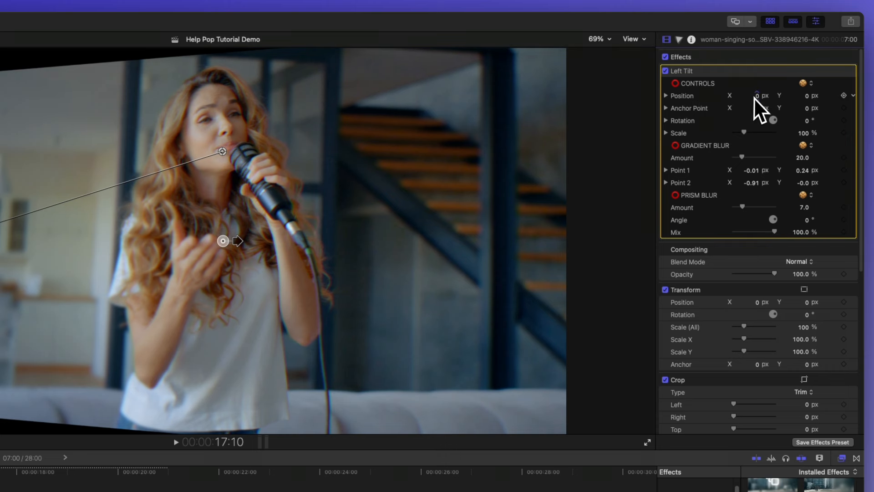
left_click_drag(758, 99, 757, 97)
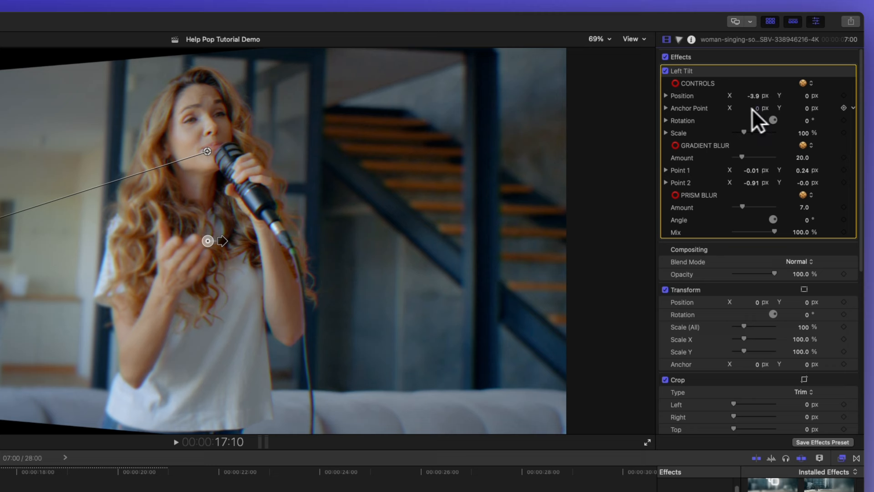
left_click(666, 120)
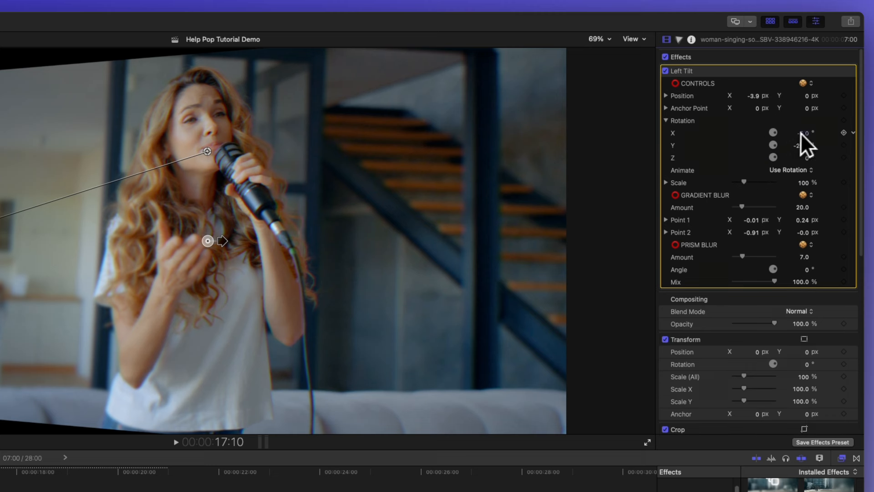
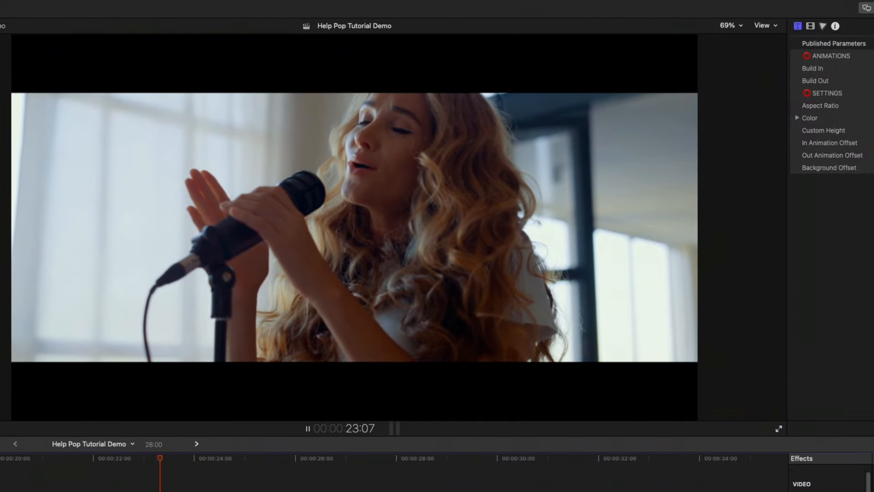
- Stop playback, try the 3.00:1 aspect ratio on the Betterbox title, and return it to Custom
key("space")
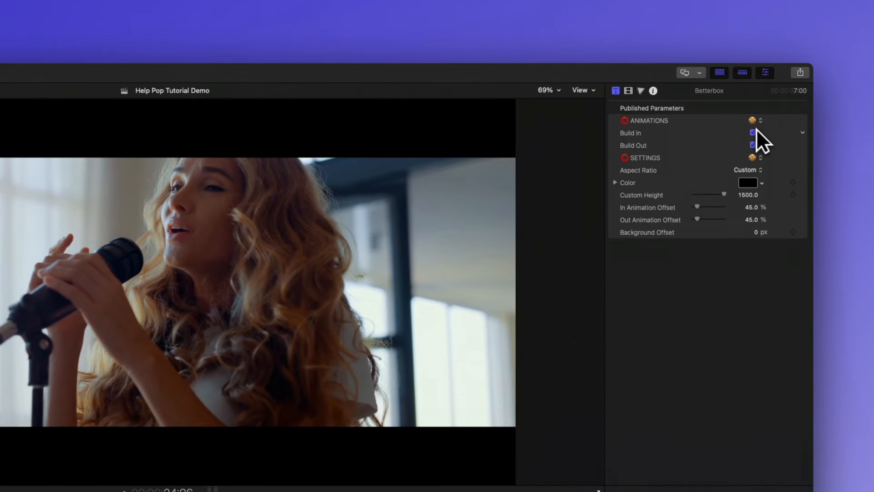
left_click(751, 170)
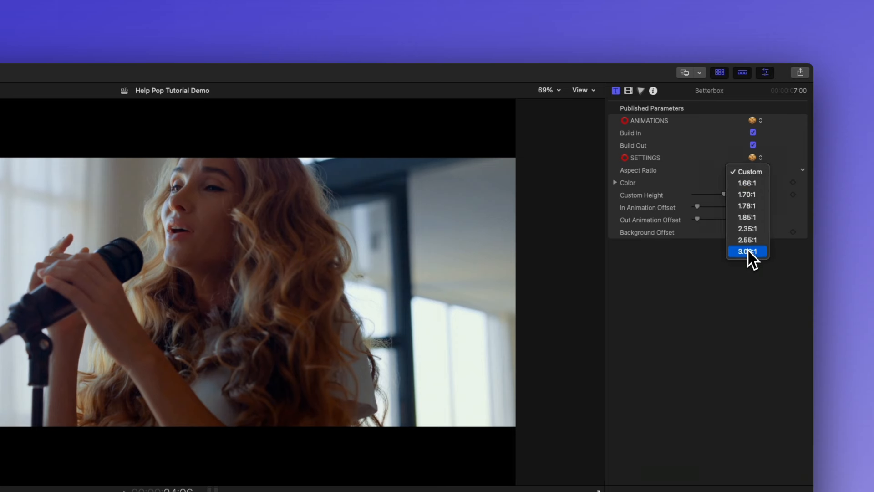
left_click(747, 252)
left_click_drag(746, 181, 736, 211)
key("super+z")
left_click(750, 170)
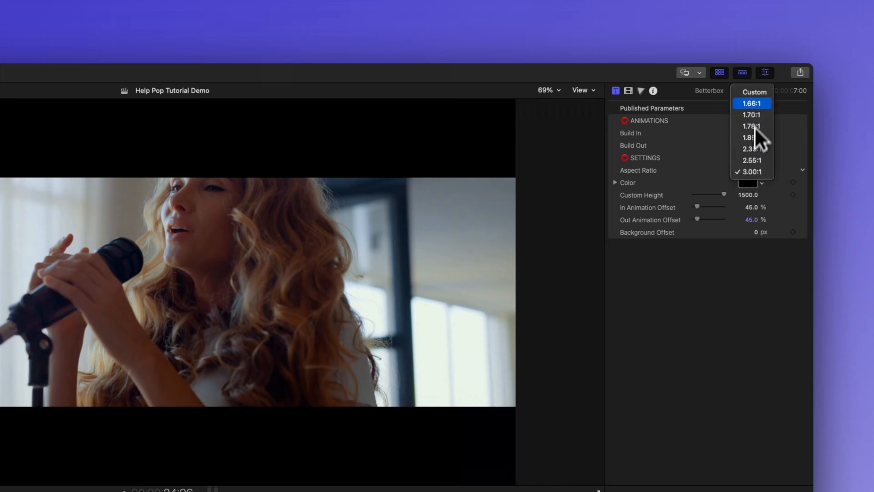
left_click(754, 92)
- Try different Custom Height values on the Betterbox title and settle on 877
left_click(745, 197)
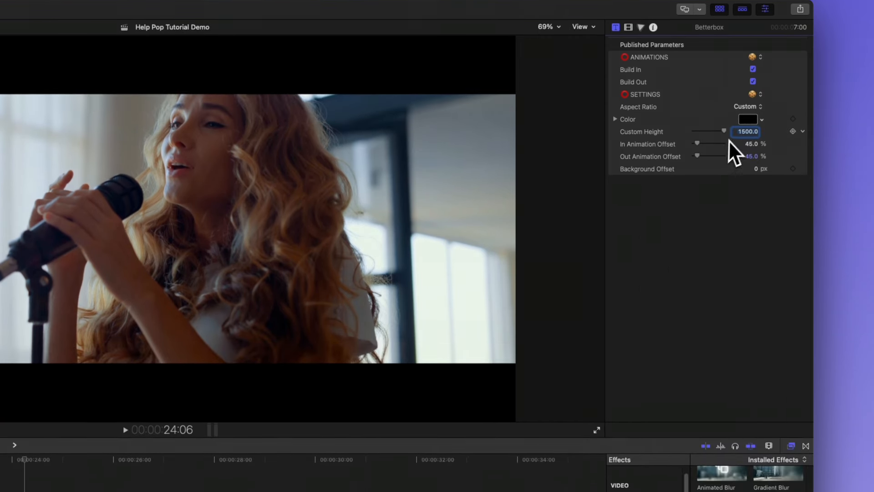
type("1906")
key("Return")
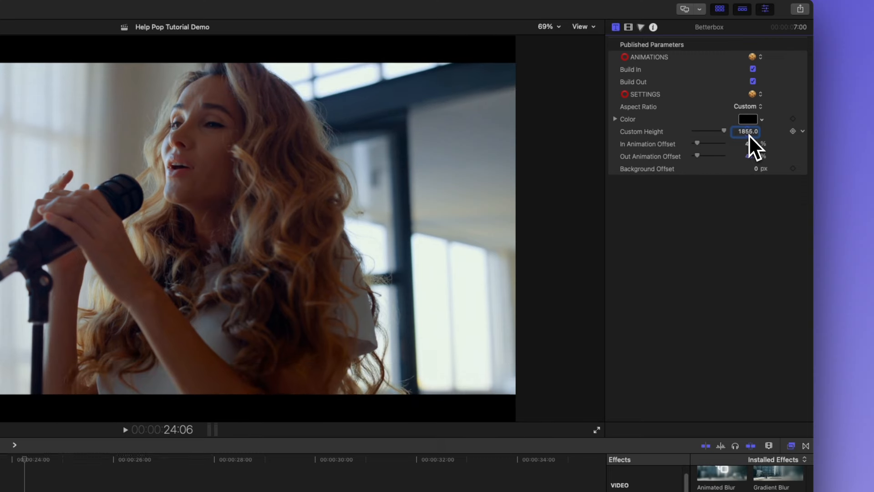
type("1917")
key("Return")
type("917")
key("Return")
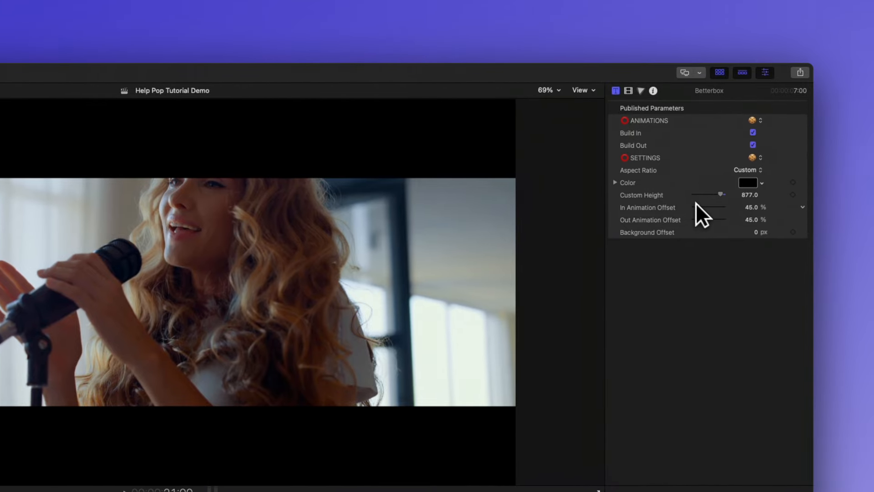
- Set the Betterbox In Animation Offset to 148.96% and Out Animation Offset to 150%, play the result, and adjust the Background Offset
left_click_drag(696, 203, 704, 202)
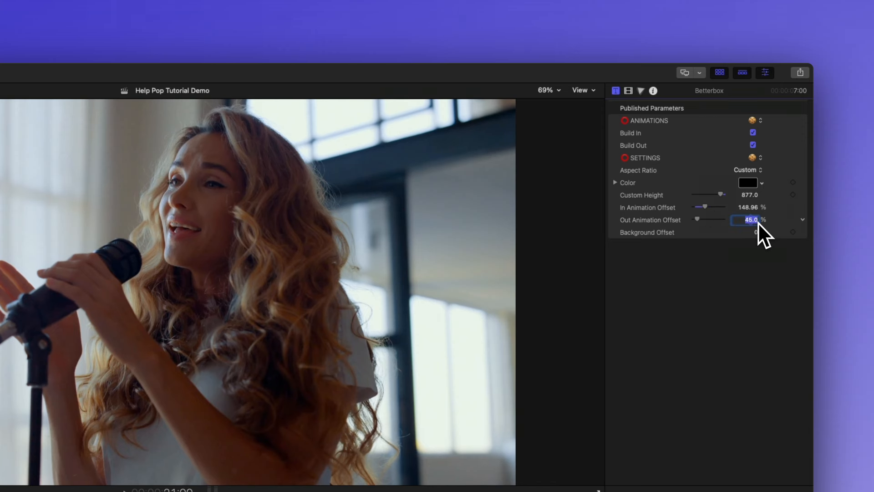
key("Return")
key("space")
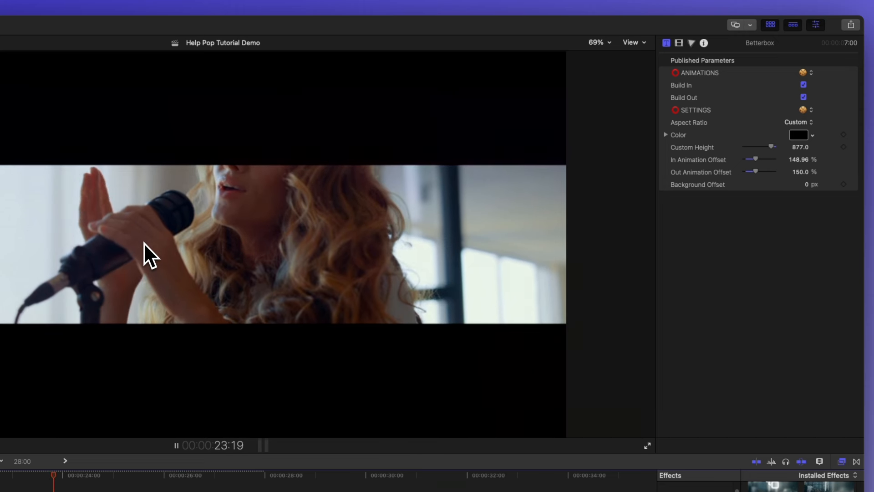
key("space")
left_click_drag(807, 185, 807, 191)
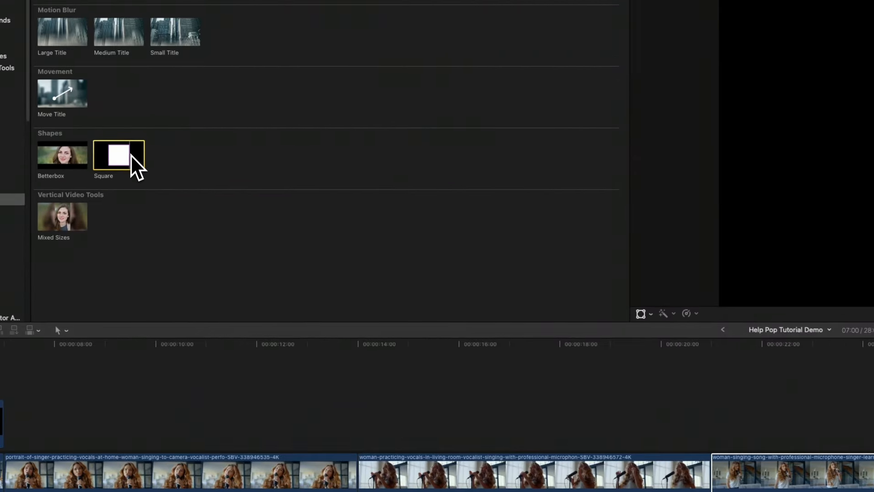
- Add the Square title above the last clip, trim it to the clip's end, and play the result
left_click_drag(30, 203, 285, 322)
left_click_drag(435, 322, 513, 341)
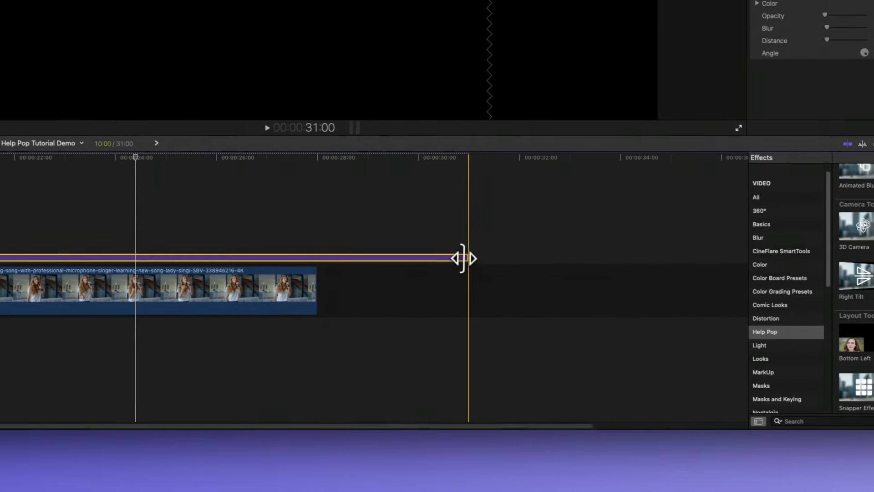
left_click_drag(463, 258, 311, 257)
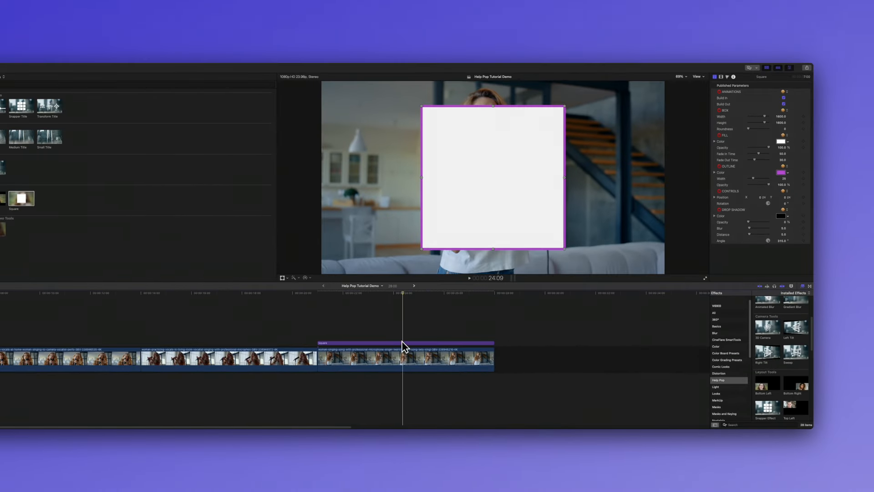
key("space")
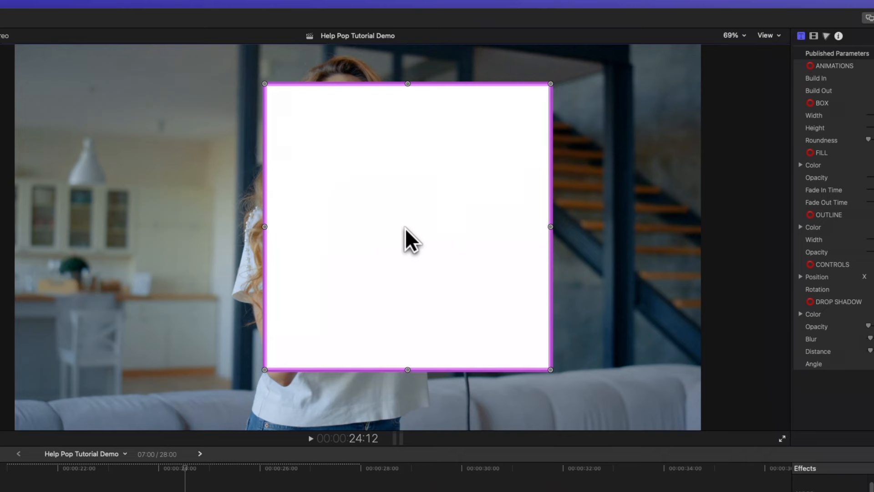
- Resize the square in the viewer to about 2657 wide by 1432 high and rotate it about 12.6°
left_click_drag(551, 228, 669, 225)
left_click_drag(541, 205, 512, 209)
mouse_move(269, 347)
left_mouse_down()
mouse_move(269, 307)
mouse_move(269, 335)
left_mouse_up()
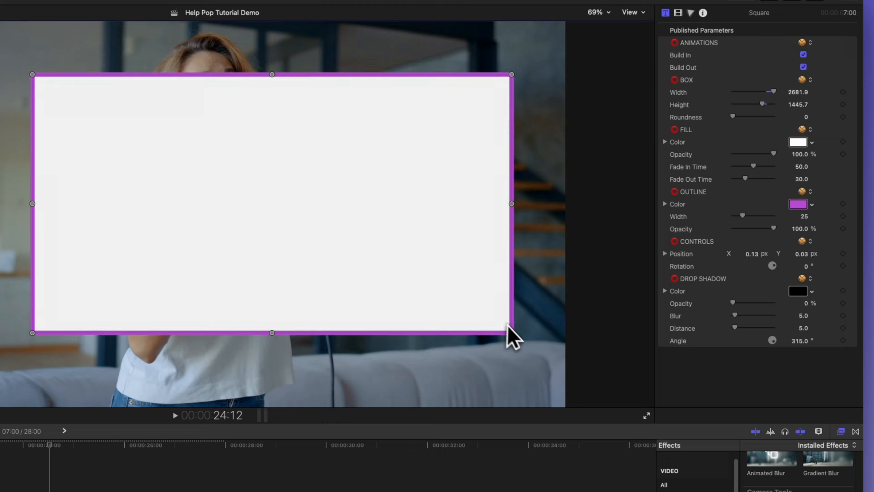
left_click_drag(509, 329, 485, 285)
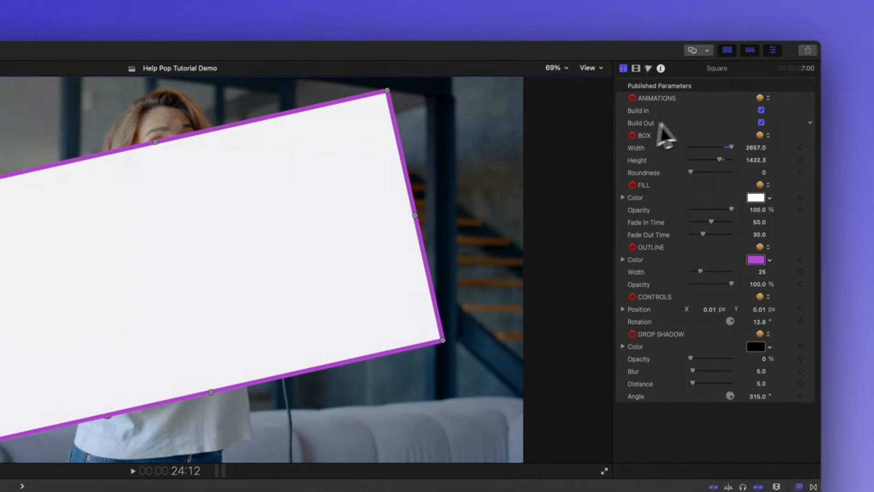
- Set the square's Roundness to 50 and give it a teal fill with about 53.57% opacity
left_click(730, 62)
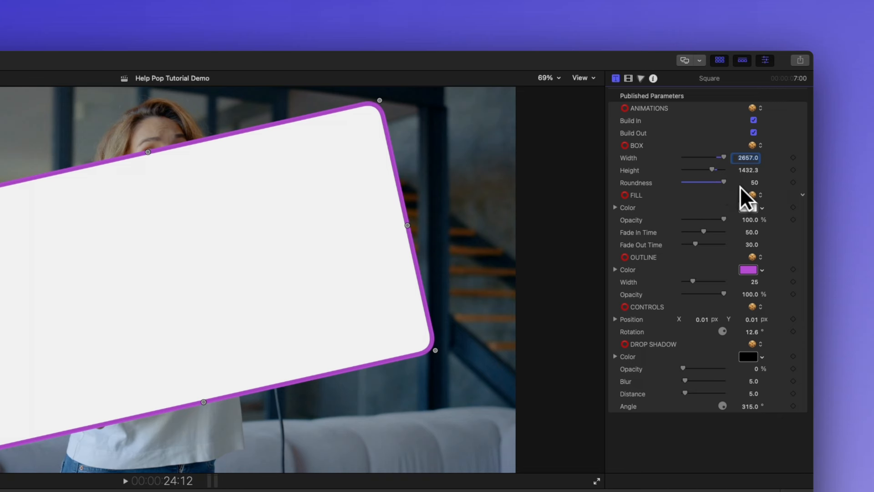
left_click_drag(748, 208, 702, 218)
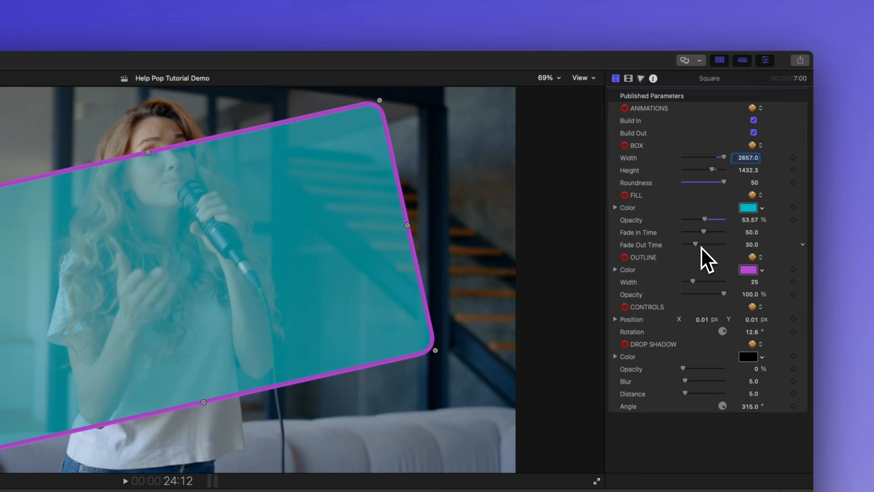
- Change the square's outline to dark blue with a width of 70 and raise the Drop Shadow opacity
left_click(744, 269)
mouse_move(744, 269)
left_mouse_down()
mouse_move(746, 254)
mouse_move(749, 276)
left_mouse_up()
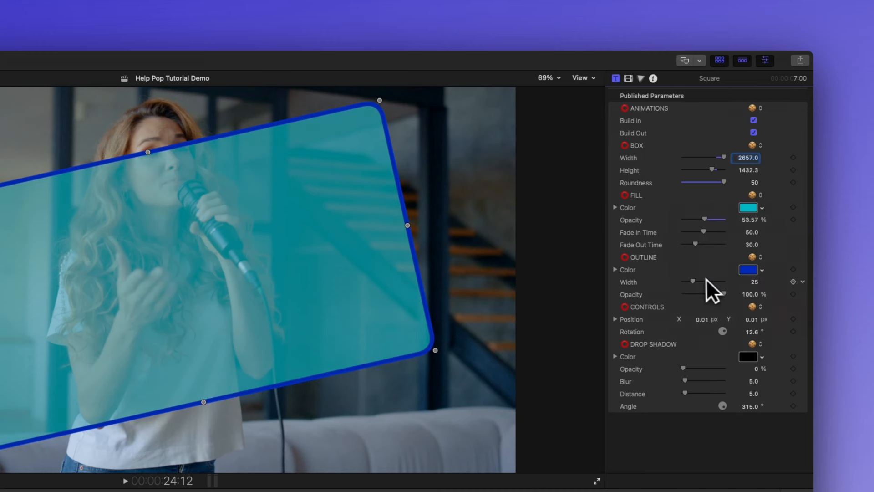
left_click_drag(694, 280, 724, 292)
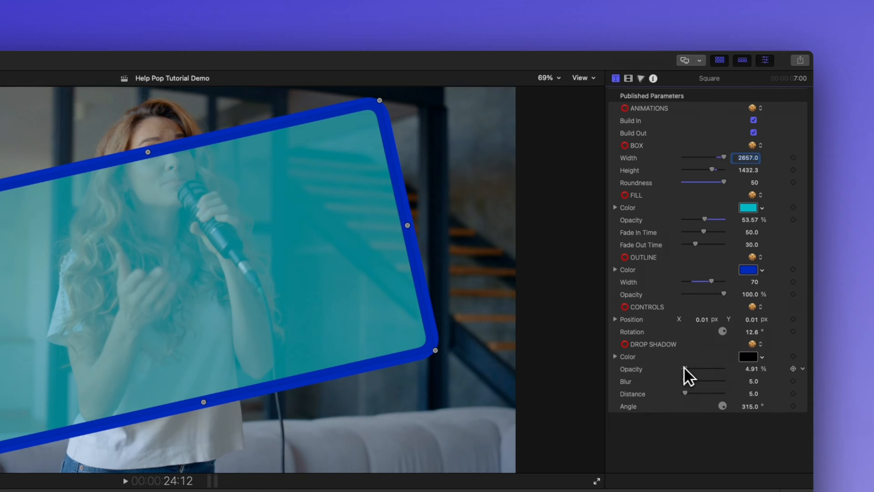
left_click_drag(683, 368, 733, 367)
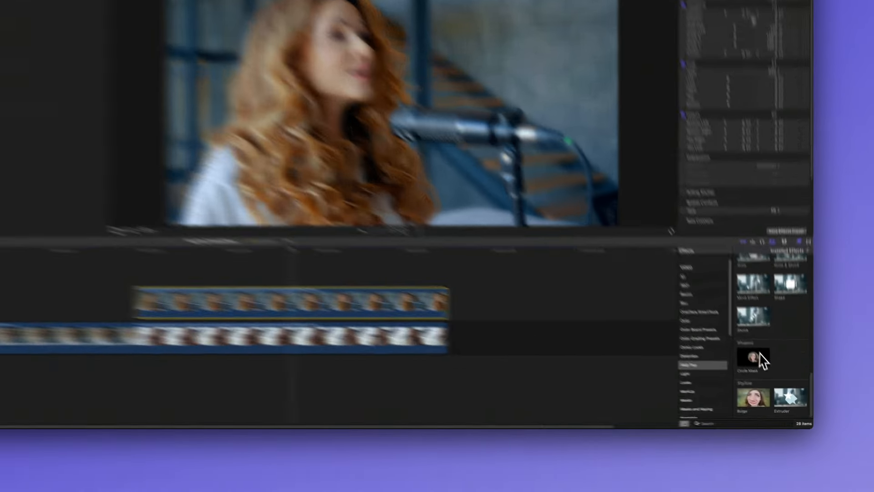
- Apply the Circle Mask effect to the upper singer clip, centre it over her face at about -0.24, 0.19, and size it to about 536
left_click_drag(767, 374, 406, 329)
left_click_drag(207, 326, 209, 339)
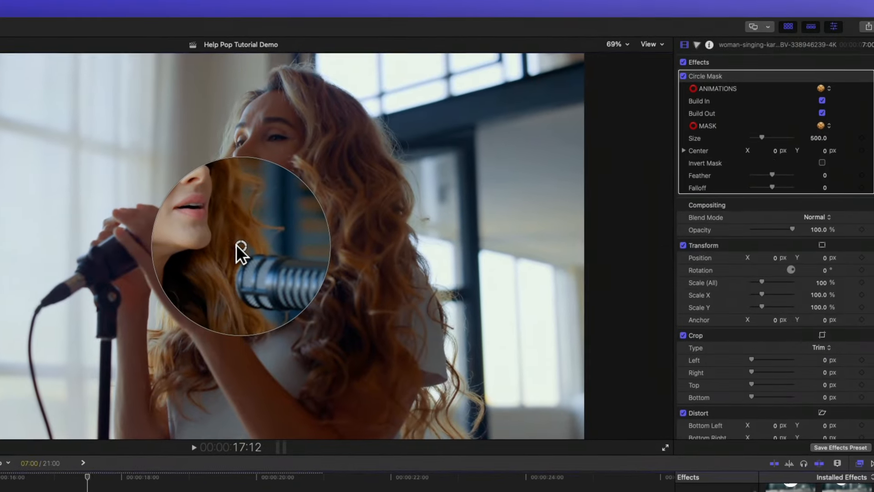
left_click_drag(238, 249, 161, 179)
left_click_drag(184, 256, 185, 264)
left_click_drag(160, 178, 147, 171)
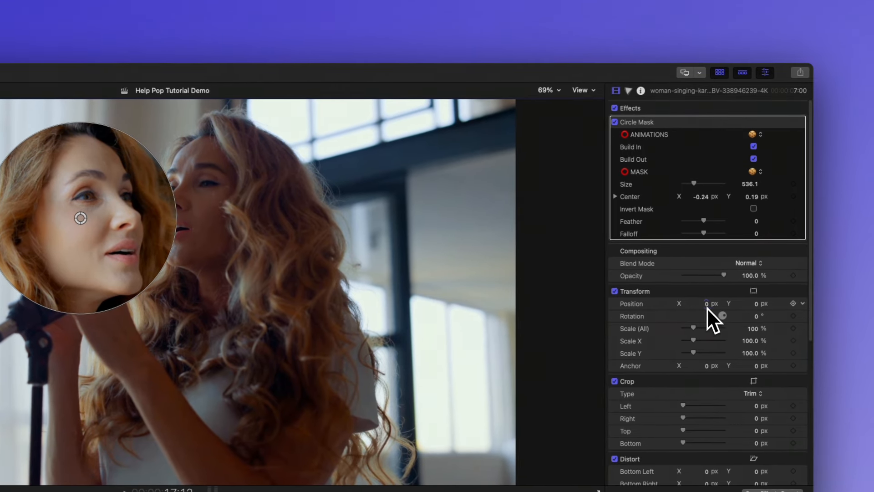
- Shift the circle-masked clip to about -261.2 px on X and adjust the mask's Feather
left_click_drag(707, 304, 687, 305)
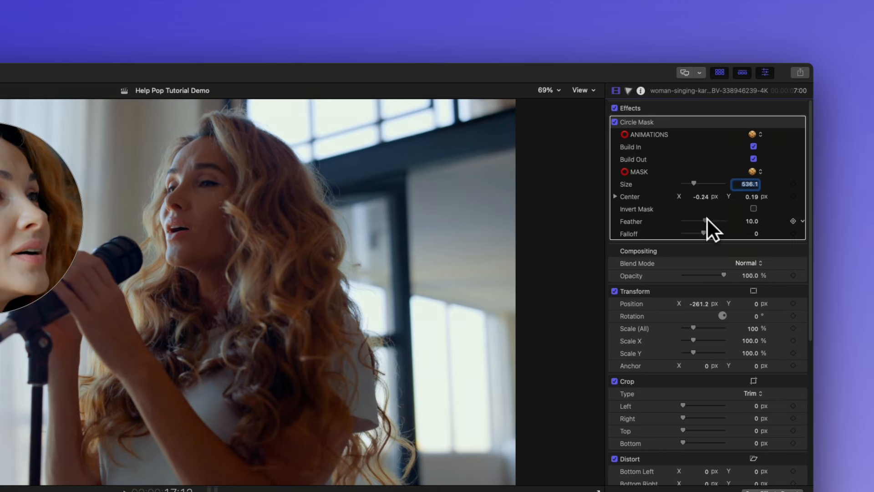
left_click_drag(707, 218, 720, 221)
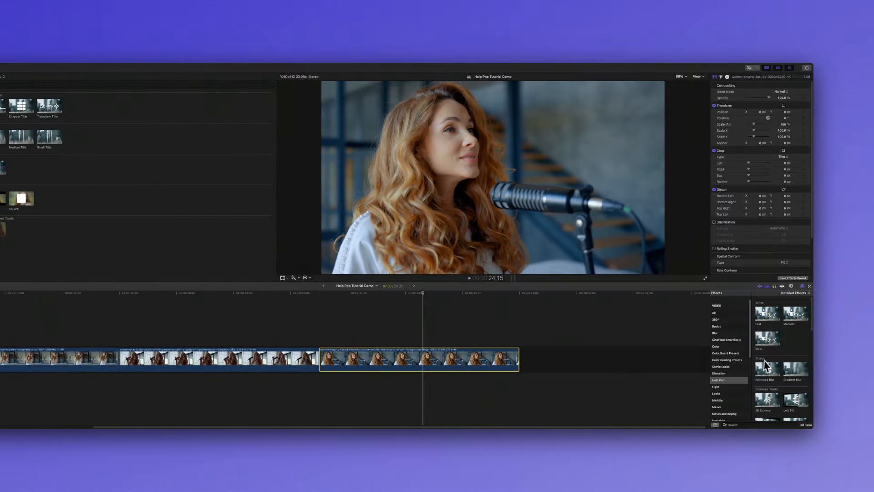
- Apply the Animated Blur effect to the last singer clip and raise its Hold Amount to about 800.16
left_click_drag(766, 367, 494, 355)
left_click_drag(280, 297, 118, 325)
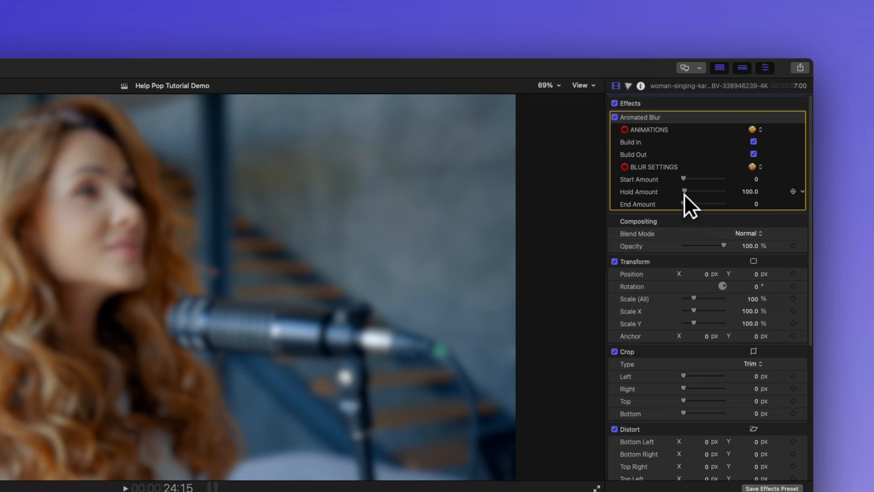
left_click_drag(683, 190, 690, 191)
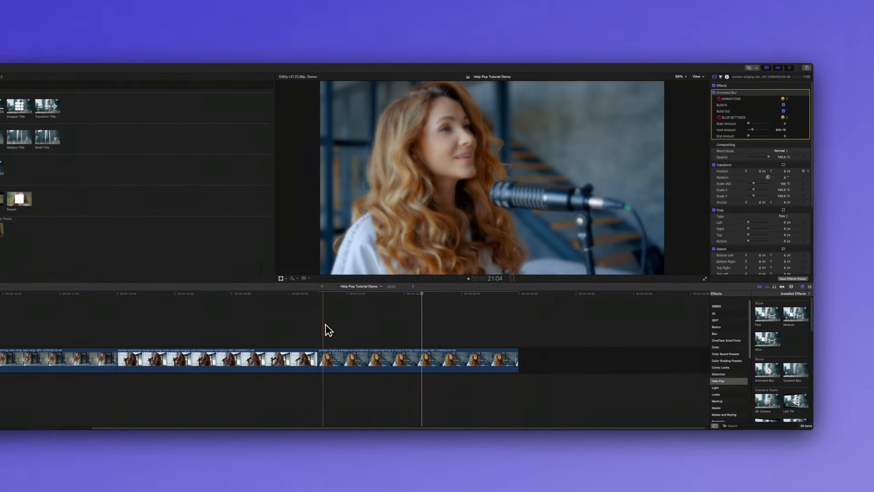
- Play back the start of the blurred clip and raise the Animated Blur's Start Amount
key("space")
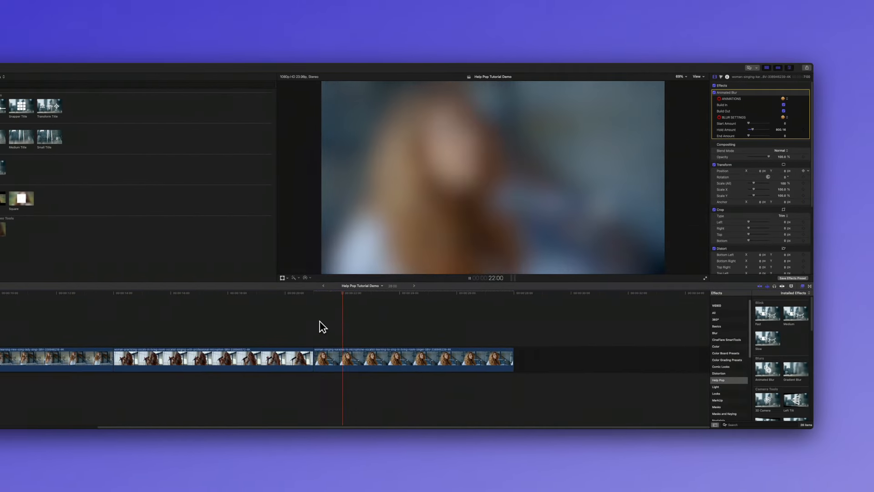
key("space")
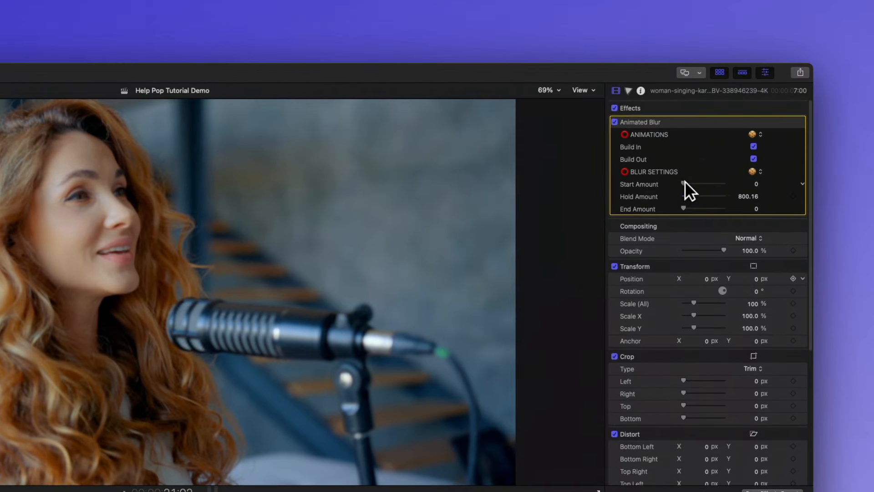
left_click_drag(684, 181, 709, 182)
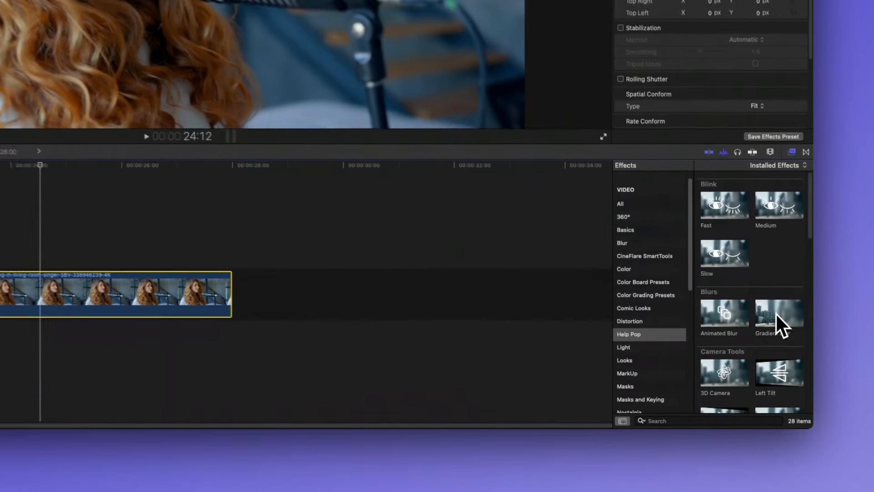
- Apply Gradient Blur to the last singer clip, place its points at about -0.15, 0.24 and 0.45, -0.19, and raise the Amount
left_click_drag(775, 312, 42, 290)
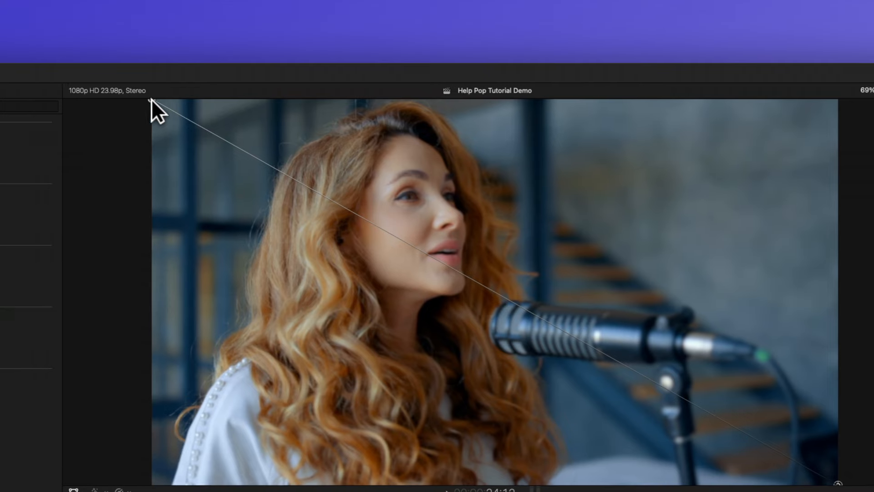
left_click_drag(151, 100, 433, 198)
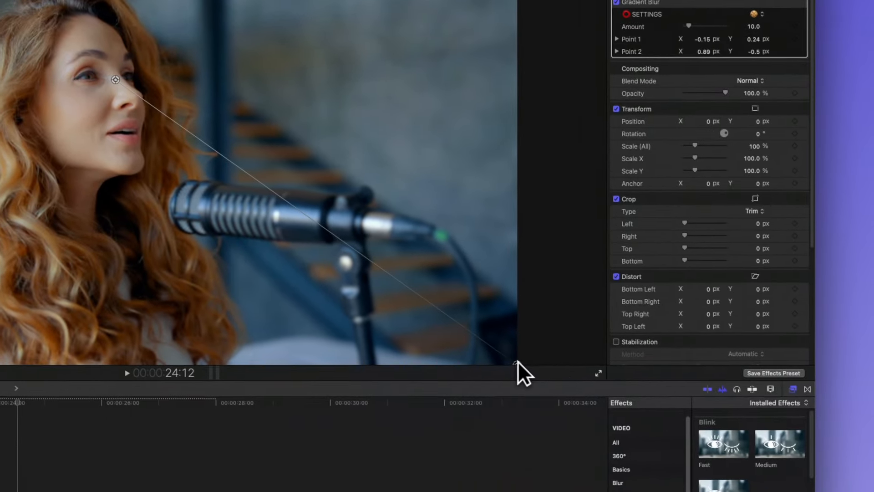
left_click_drag(837, 482, 774, 439)
left_click_drag(455, 319, 306, 230)
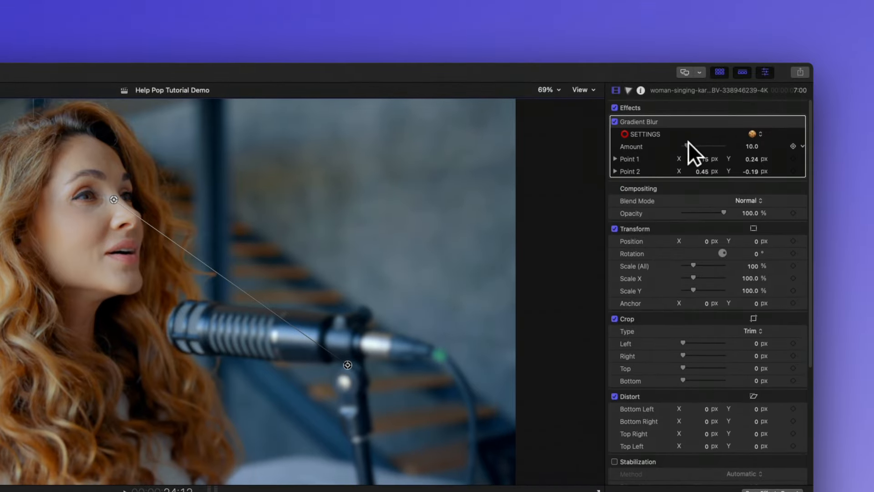
left_click_drag(688, 26, 705, 25)
left_click_drag(705, 145, 712, 146)
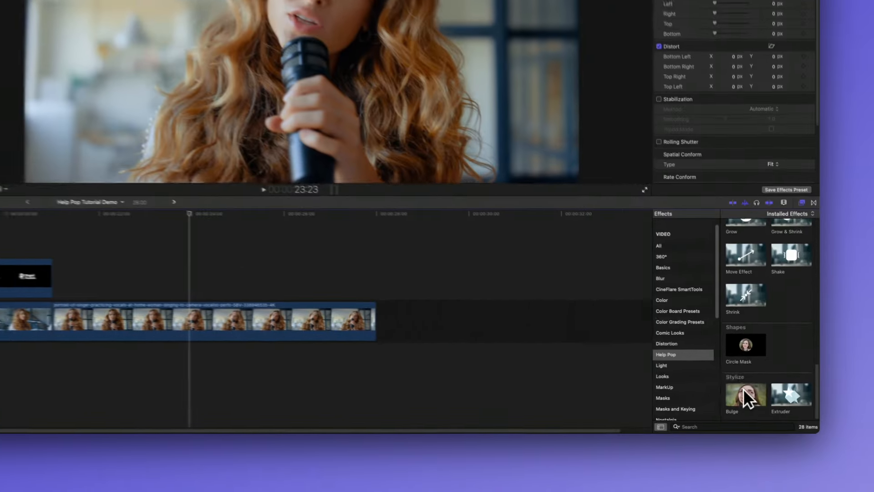
- Apply the Bulge effect to the portrait singer clip and centre it on her face at about 0.11, 0.14
left_click_drag(780, 383, 541, 336)
left_click_drag(343, 301, 266, 318)
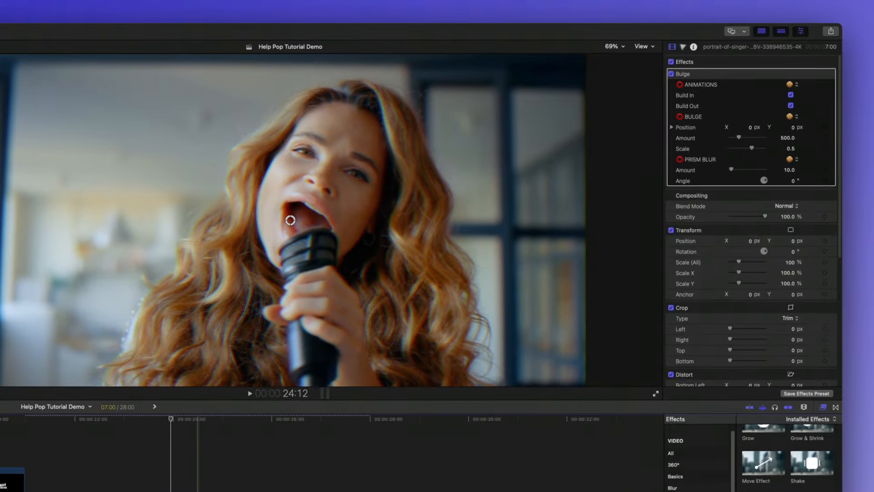
left_click(207, 455)
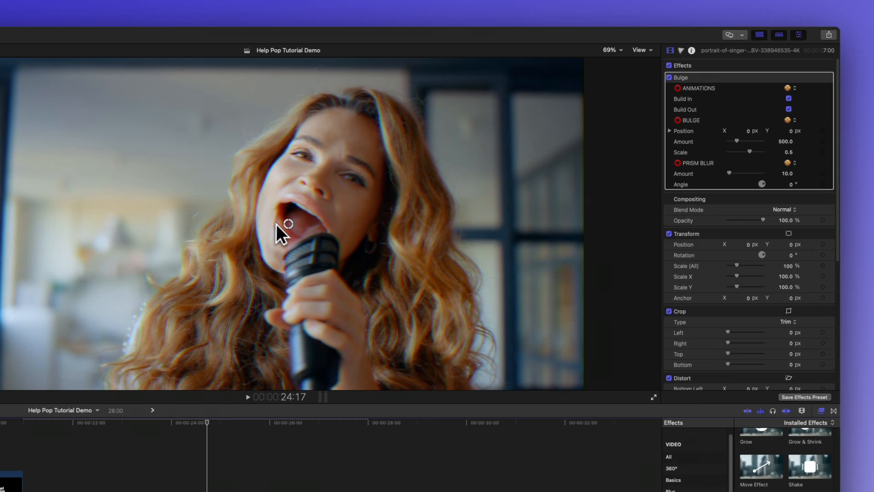
left_click_drag(288, 222, 324, 178)
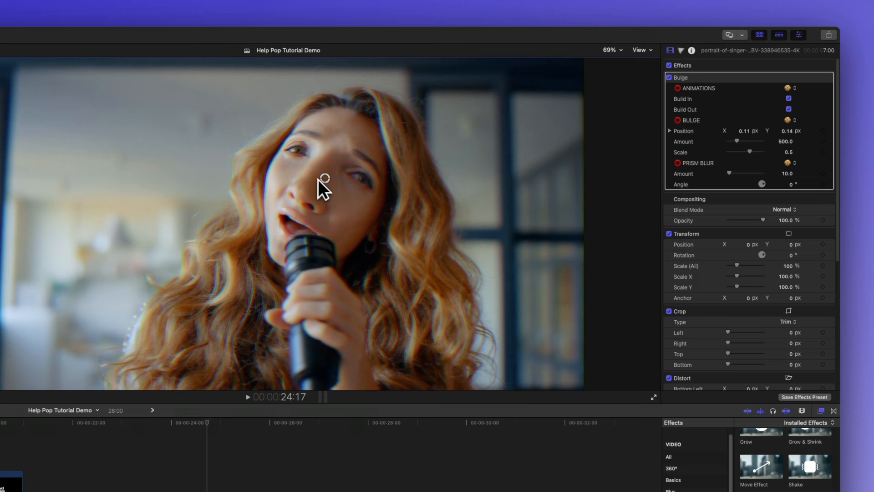
left_click(727, 80)
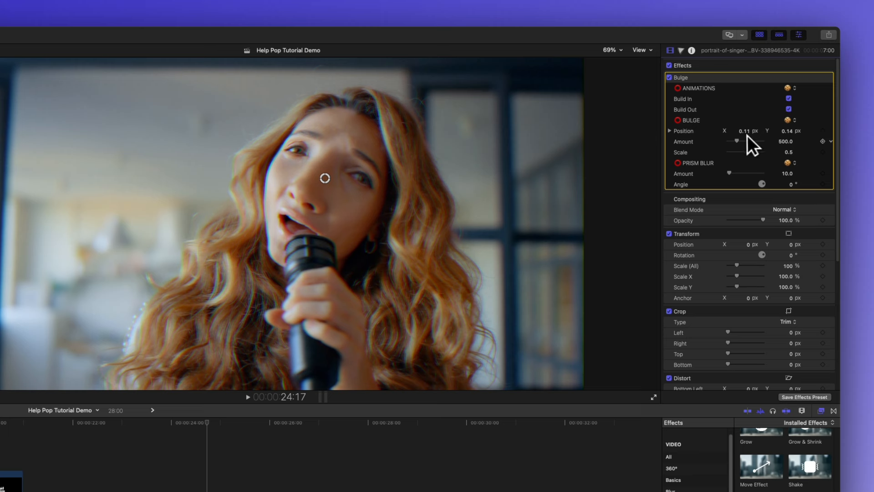
- Set the bulge Amount to about 1102.34, undo the trial Scale change, and adjust the Prism Blur Amount
mouse_move(735, 138)
left_mouse_down()
mouse_move(750, 138)
mouse_move(749, 150)
mouse_move(738, 151)
mouse_move(765, 151)
mouse_move(738, 140)
left_mouse_up()
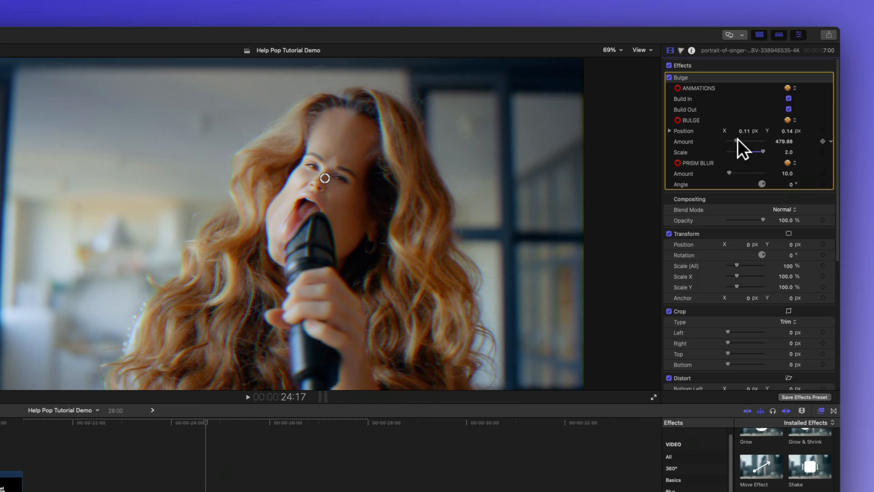
key("super+z")
key("super+z")
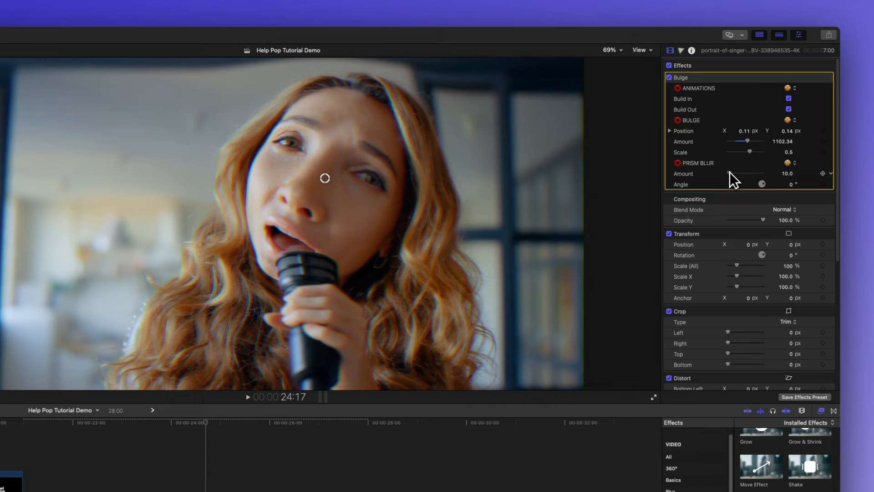
left_click_drag(730, 172, 730, 171)
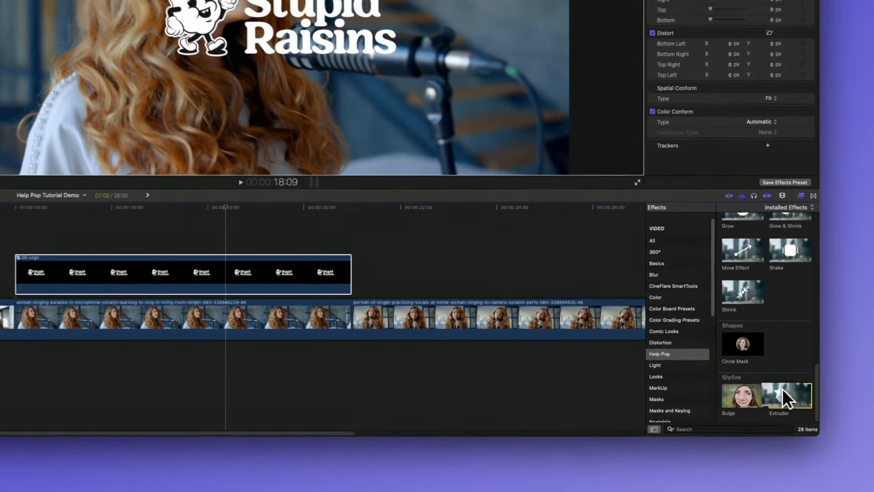
- Apply the Extruder effect to the SR Logo clip and extrude it at an angle of about 34.3° and a distance of about 120.8
left_click_drag(803, 381, 614, 323)
left_click_drag(443, 294, 194, 283)
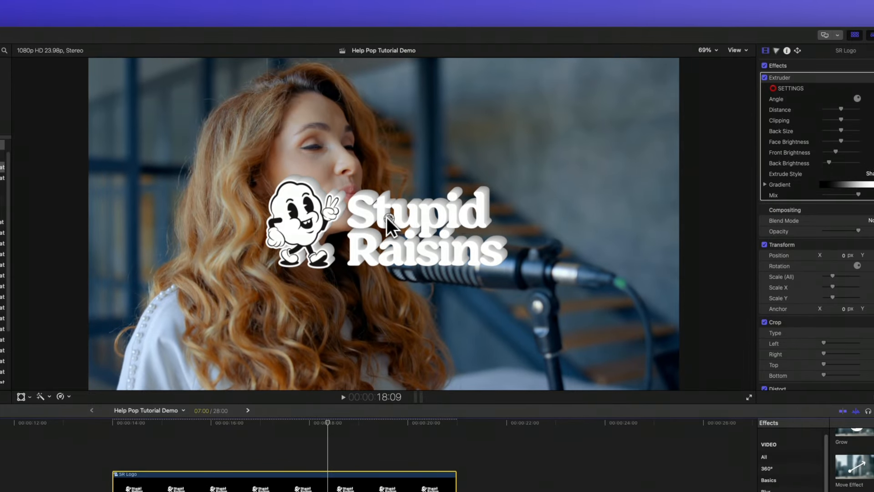
mouse_move(389, 218)
left_mouse_down()
mouse_move(462, 160)
mouse_move(421, 189)
mouse_move(328, 201)
mouse_move(287, 248)
mouse_move(377, 285)
mouse_move(439, 264)
mouse_move(398, 213)
left_mouse_up()
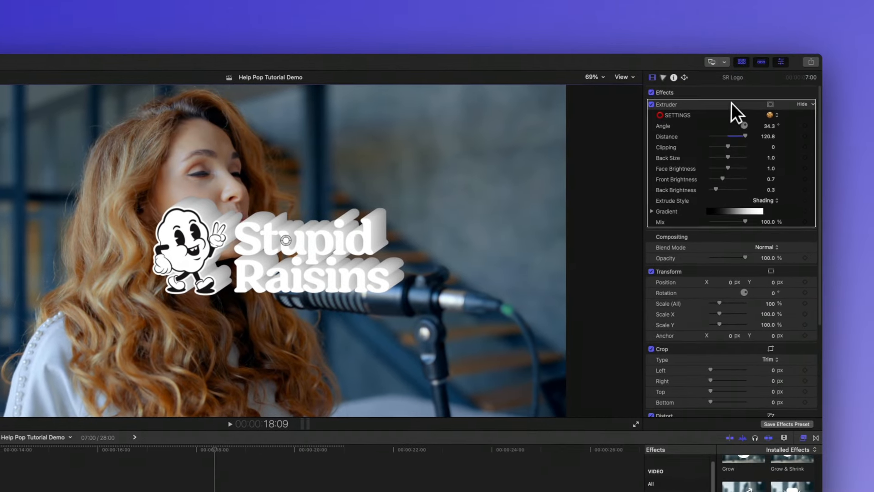
- Set the extrusion's Clipping to 2.0, Face Brightness to 0.3, Front Brightness to about 1.31 and Back Brightness to 0
left_click(732, 104)
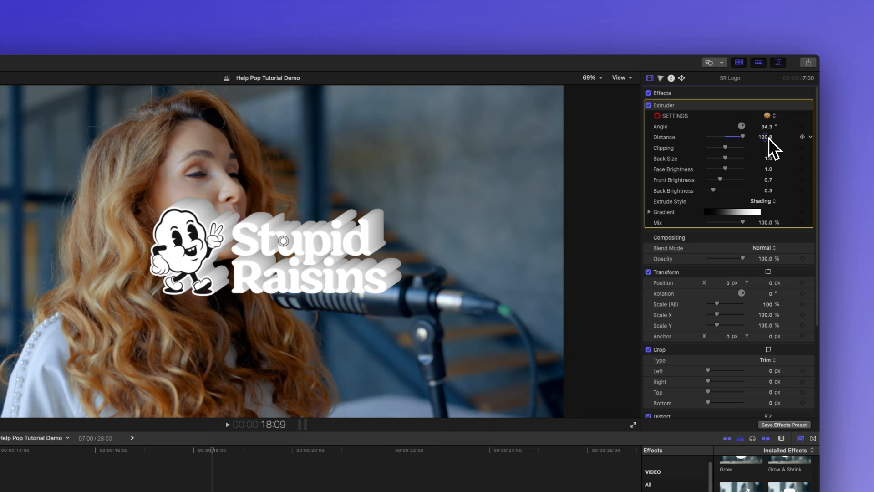
left_click_drag(727, 144, 730, 179)
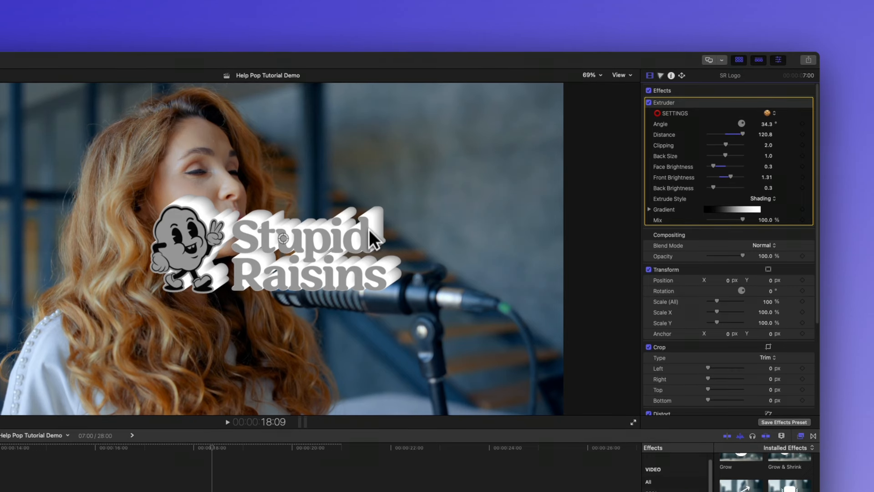
mouse_move(714, 185)
left_mouse_down()
mouse_move(727, 186)
mouse_move(706, 186)
left_mouse_up()
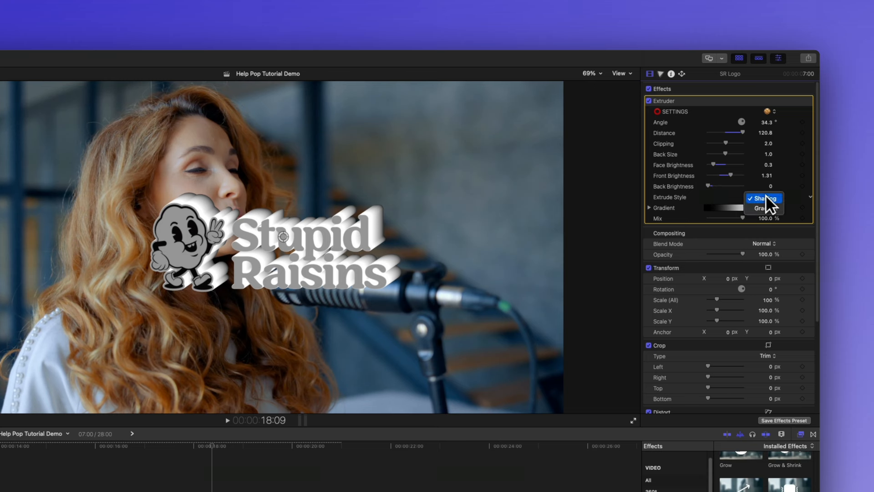
- Switch the Extrude Style to Gradient and make the gradient's start colour light purple (0.71, 0.29, 0.83)
left_click(766, 207)
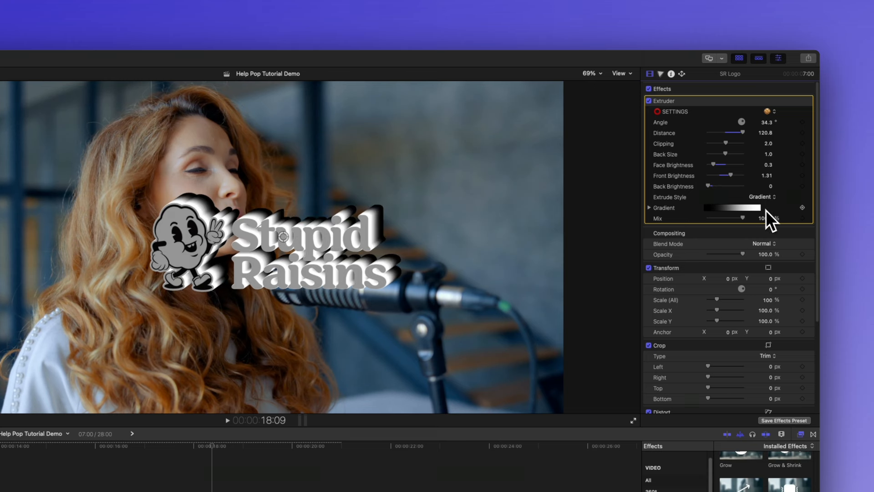
left_click(649, 208)
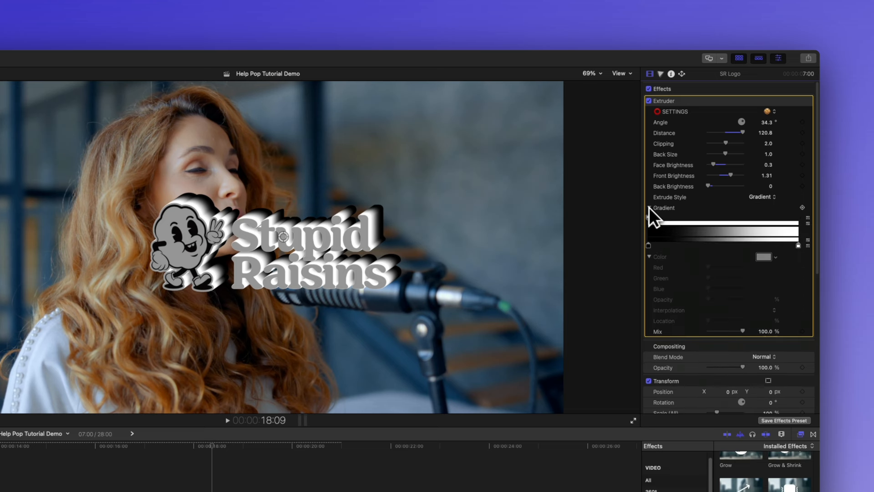
left_click(649, 244)
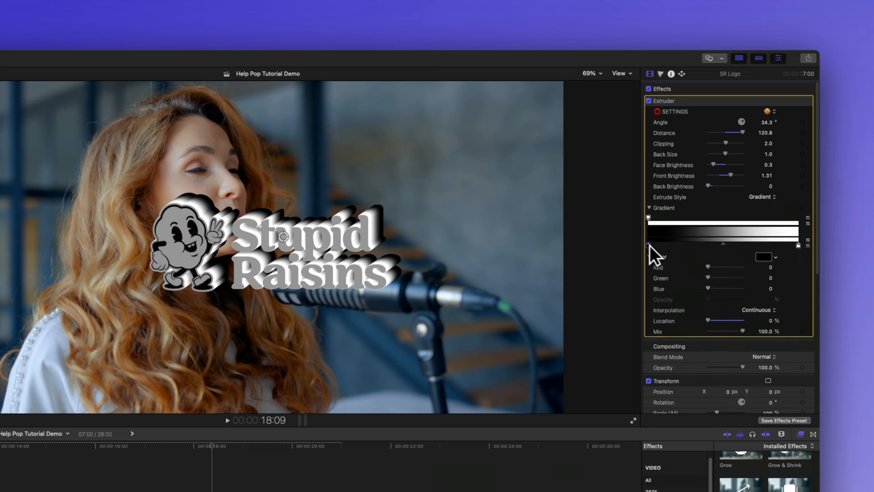
left_click(761, 256)
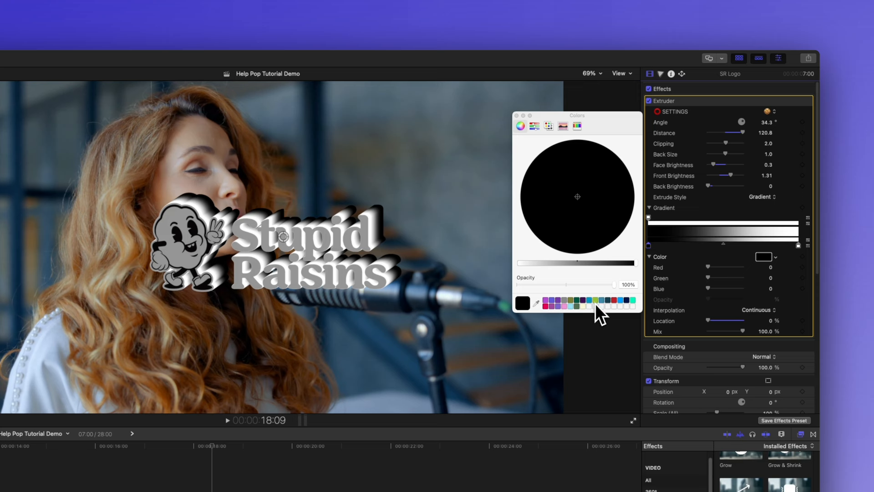
left_click(545, 301)
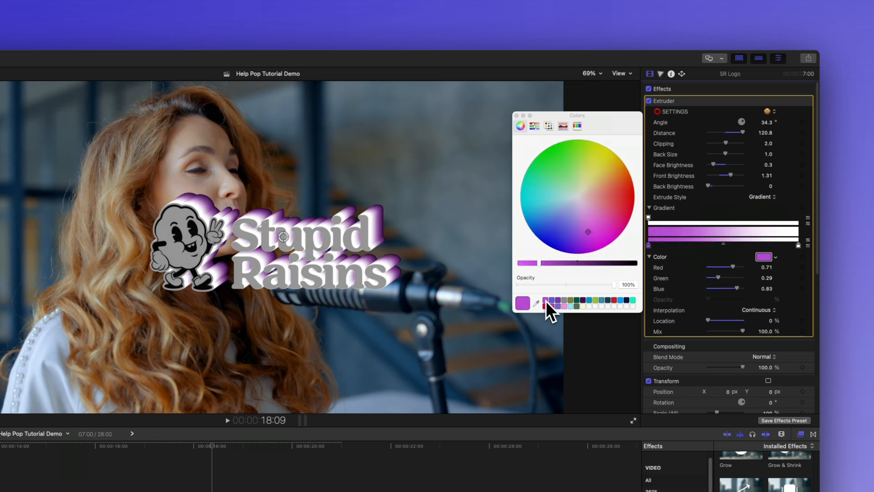
- Make the gradient's end colour dark purple (0.45, 0.23, 0.67) and lower the Extruder's Mix to about 18.4%
left_click(798, 245)
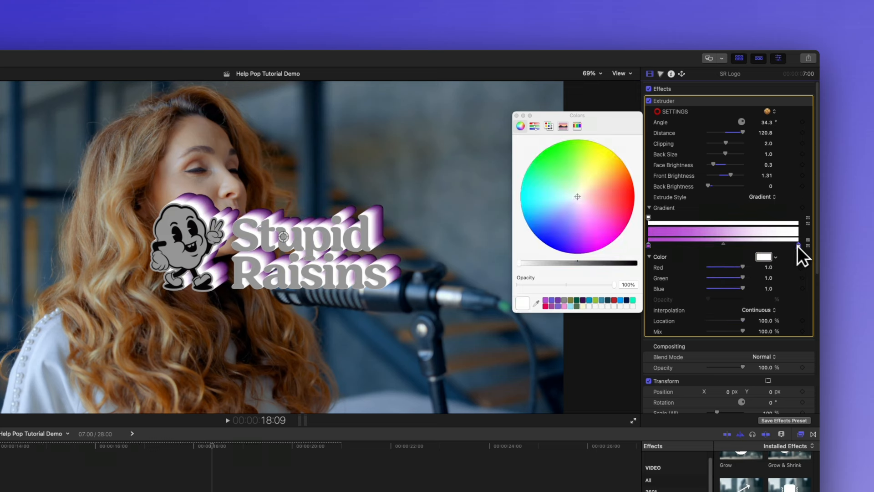
left_click(556, 299)
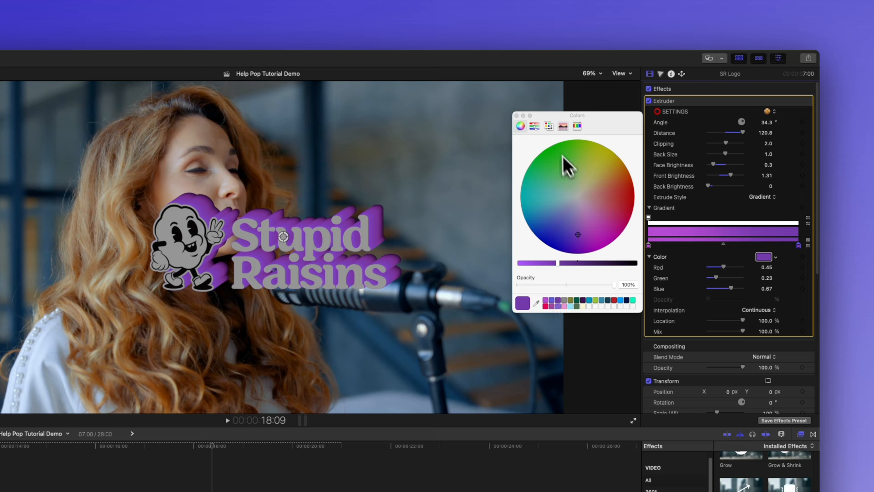
left_click(517, 115)
left_click(649, 208)
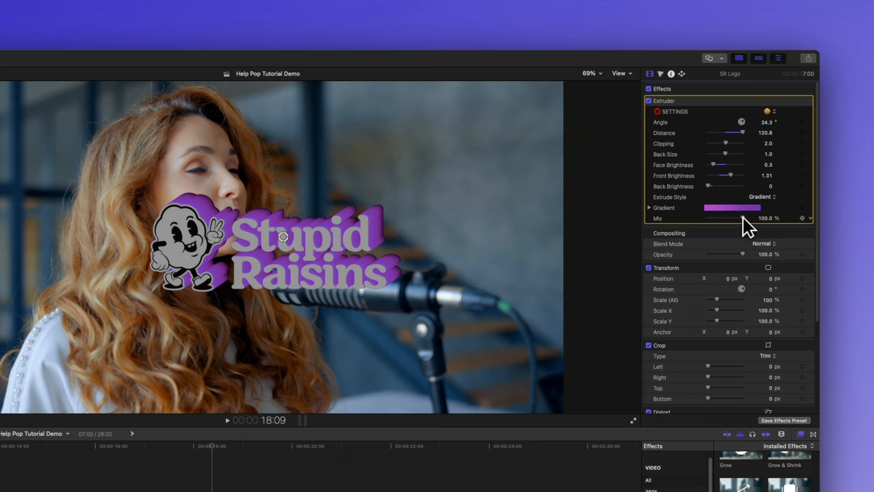
left_click_drag(743, 217, 715, 219)
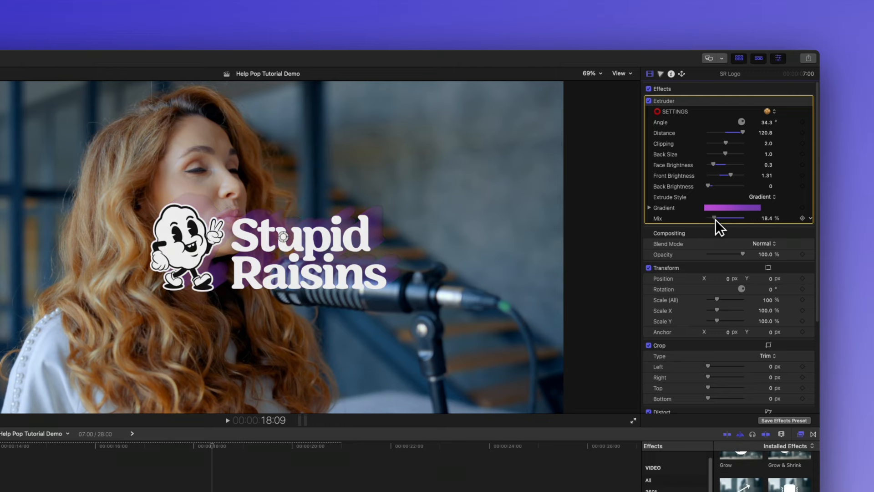